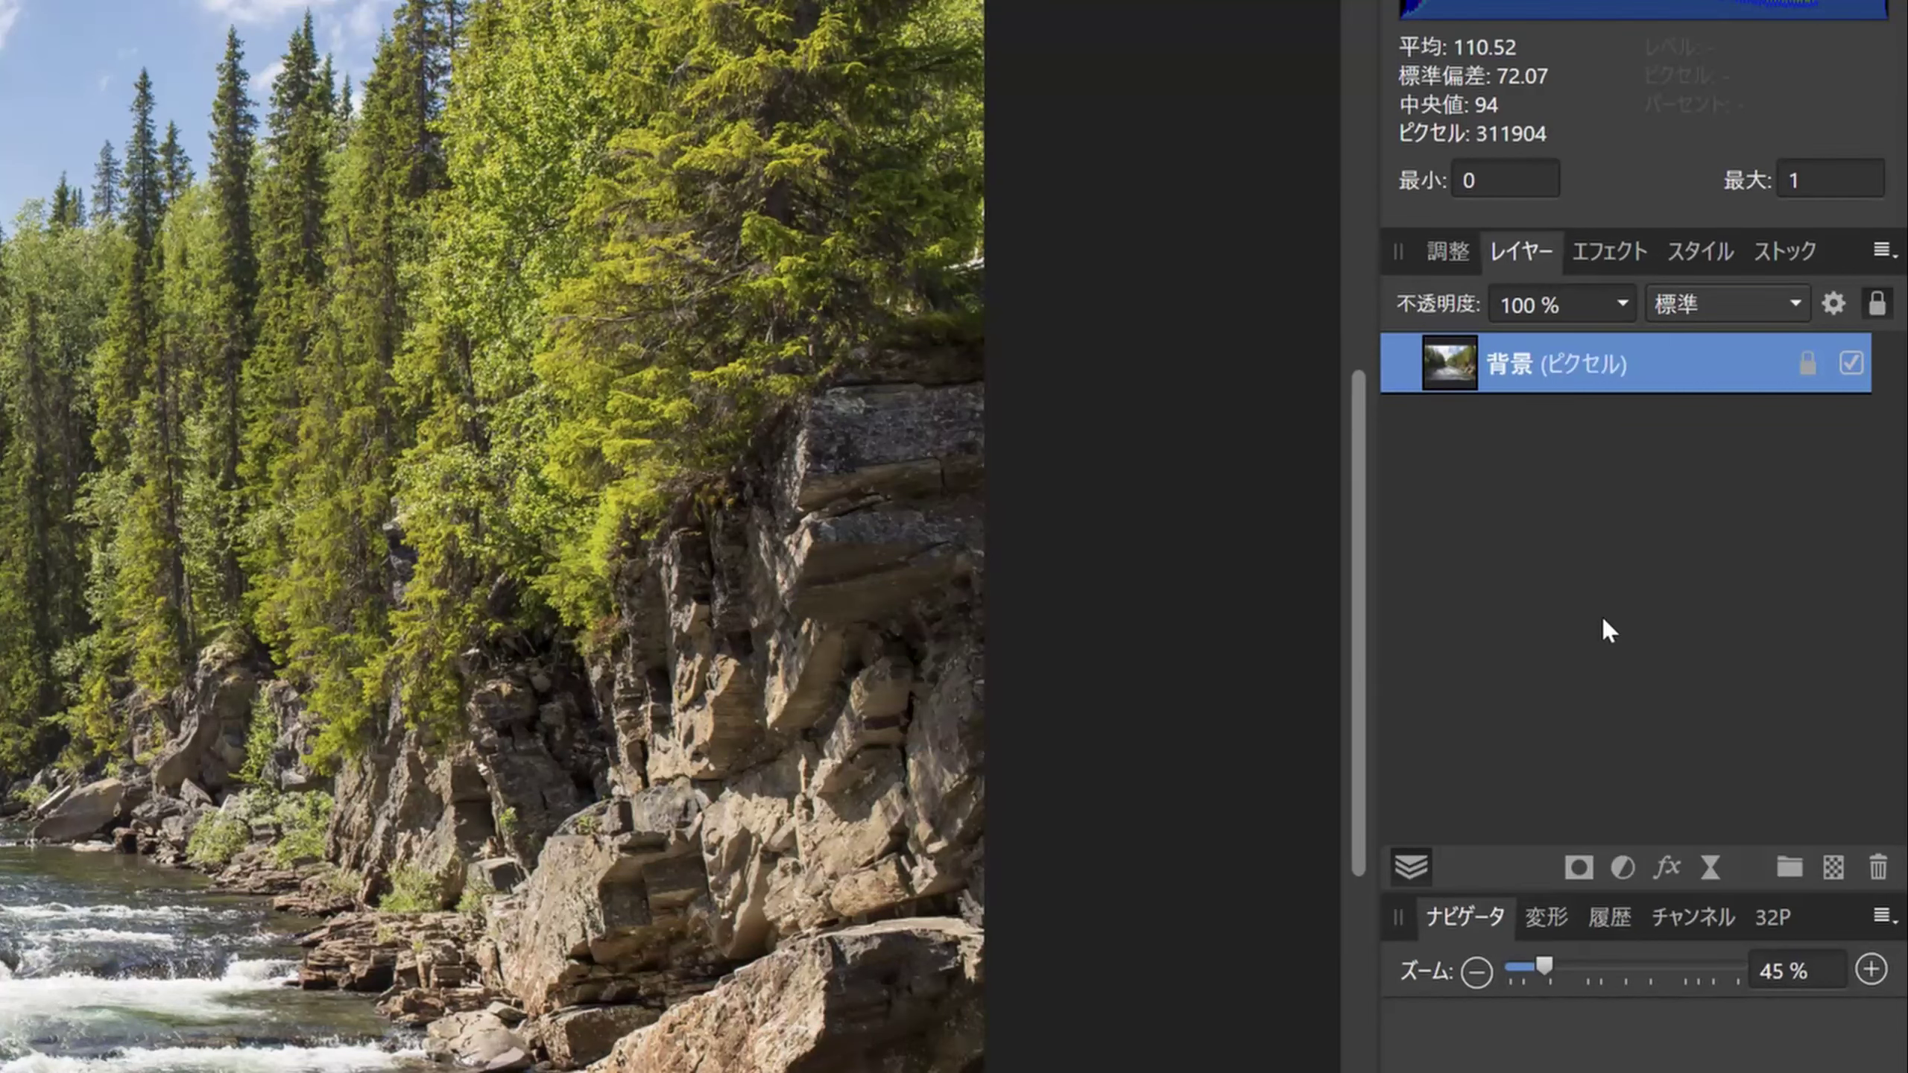
Add a Vibrance (自然な彩度) adjustment layer above the river photo's background layer.
click(1620, 865)
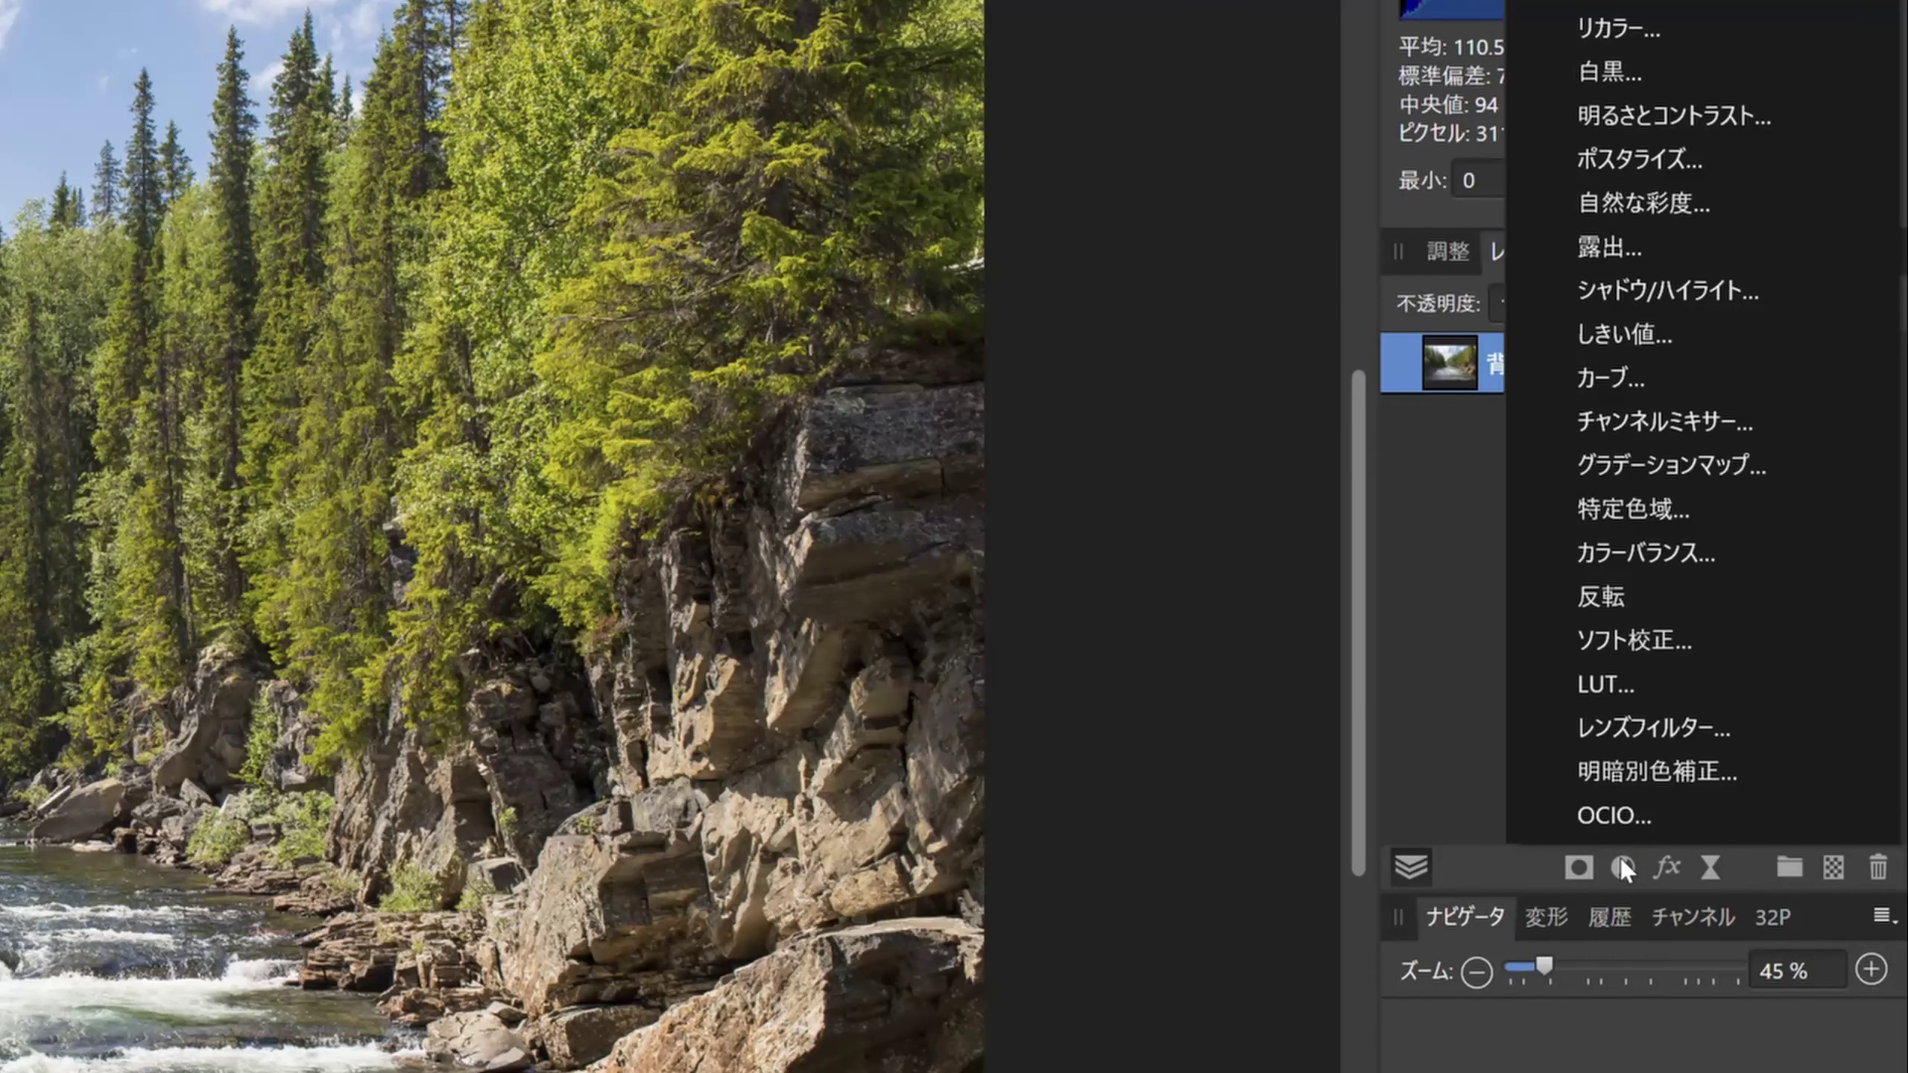
click(1738, 206)
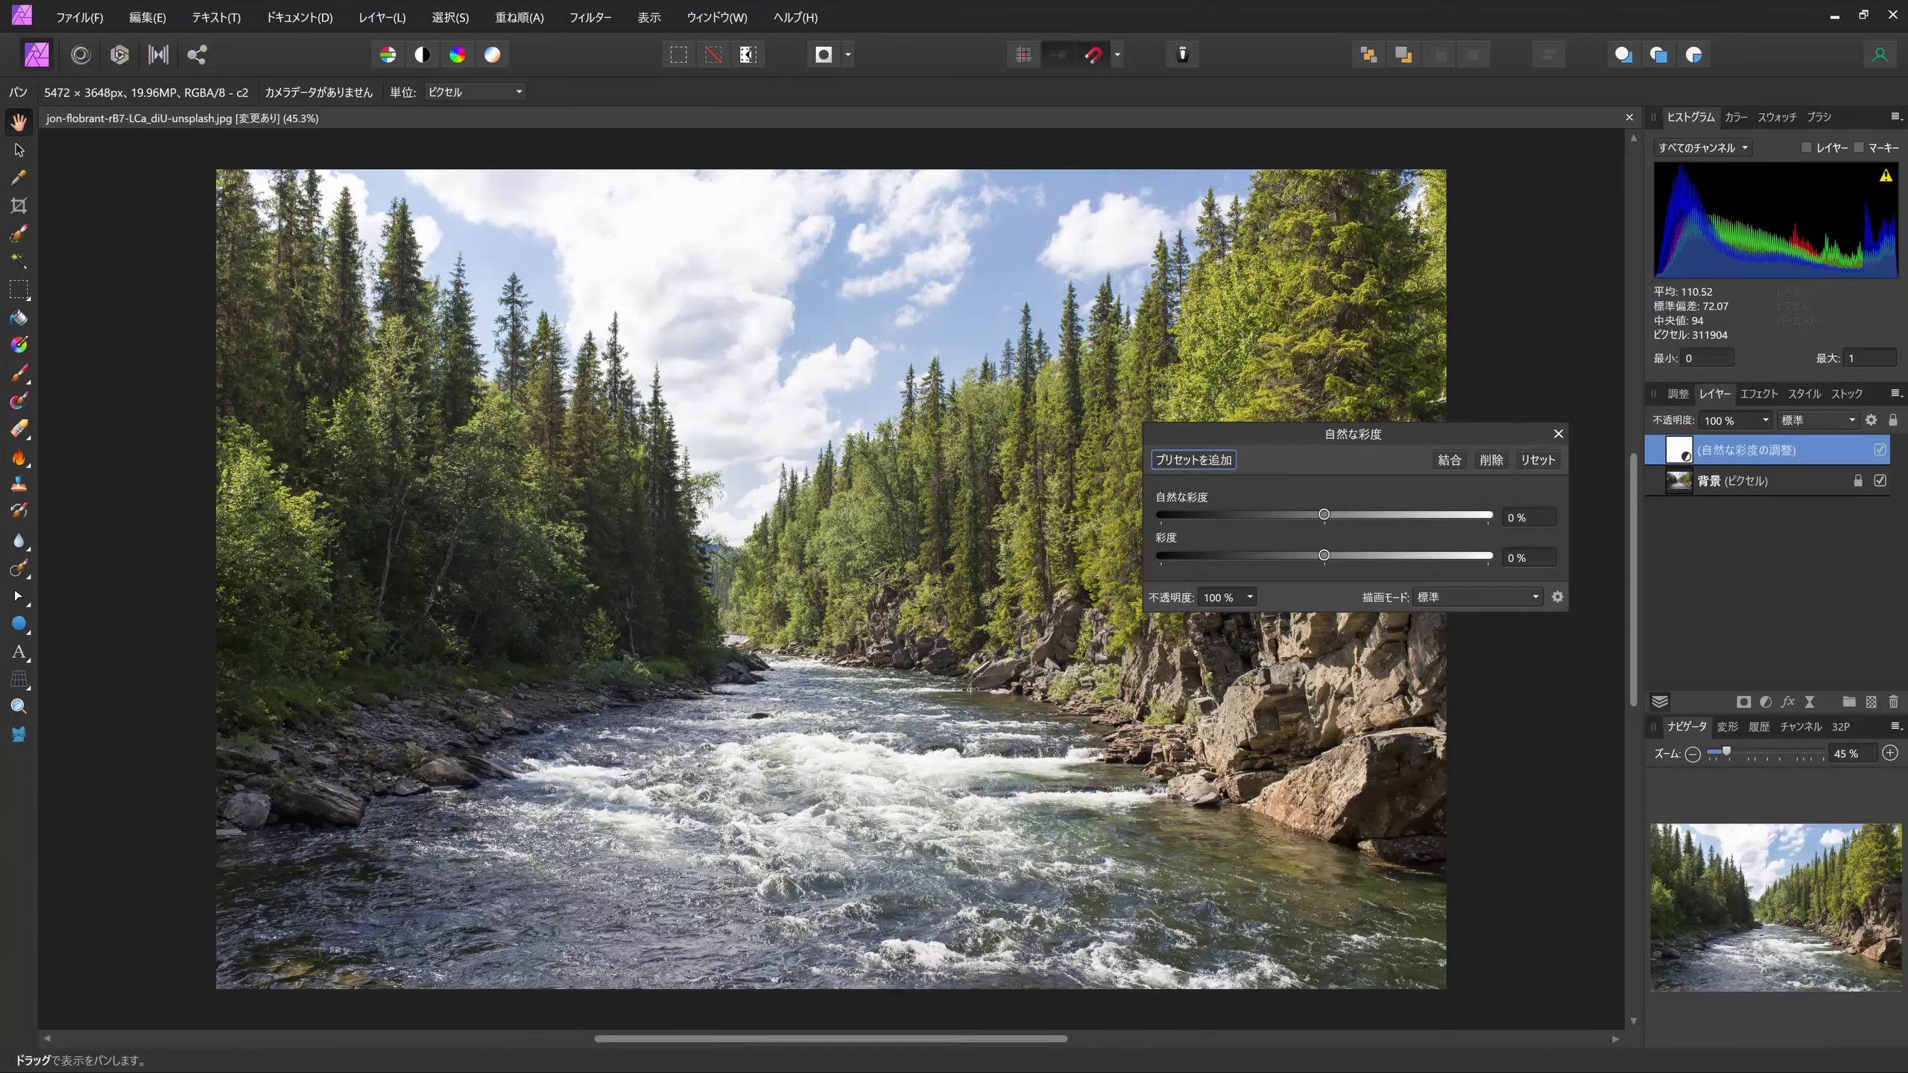
Drag gradation.afphoto from File Explorer into Affinity Photo to open it in a new tab.
key(alt+Tab)
drag(1283, 415, 1262, 26)
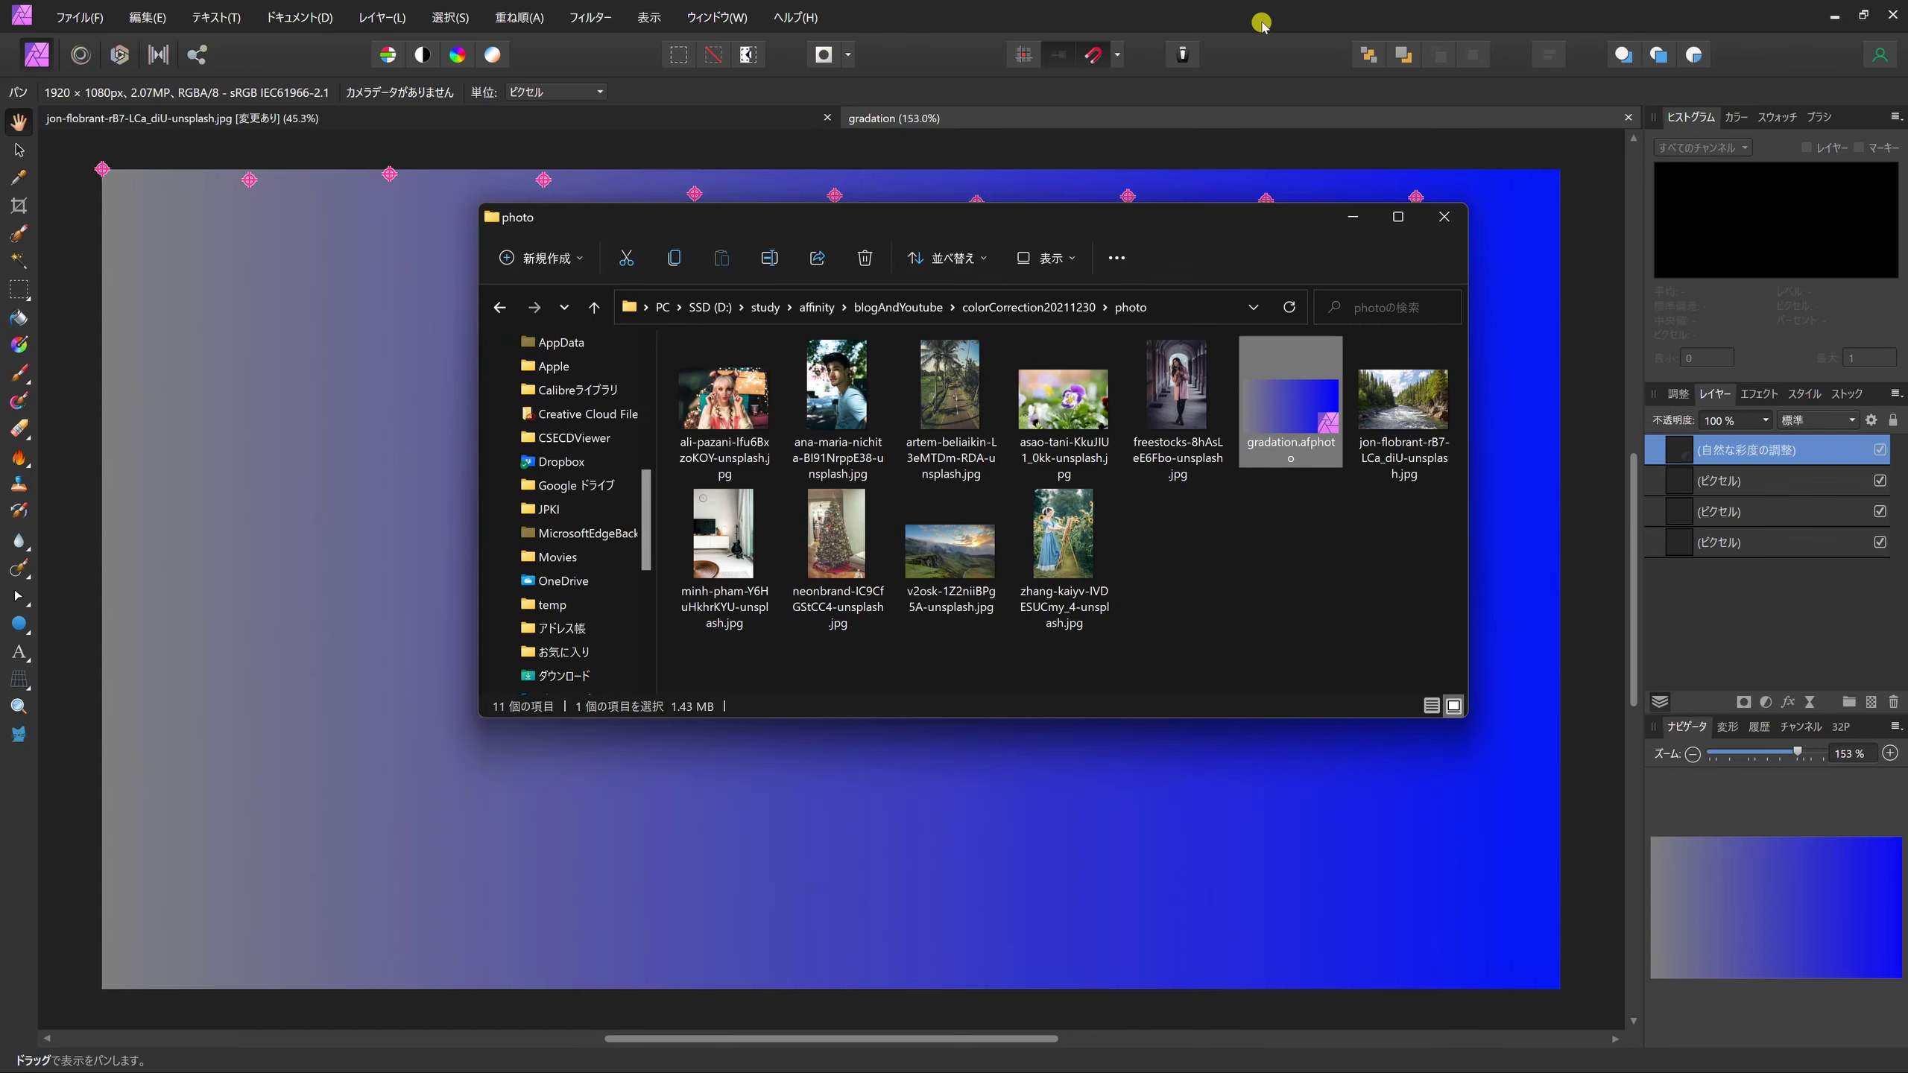
click(1300, 13)
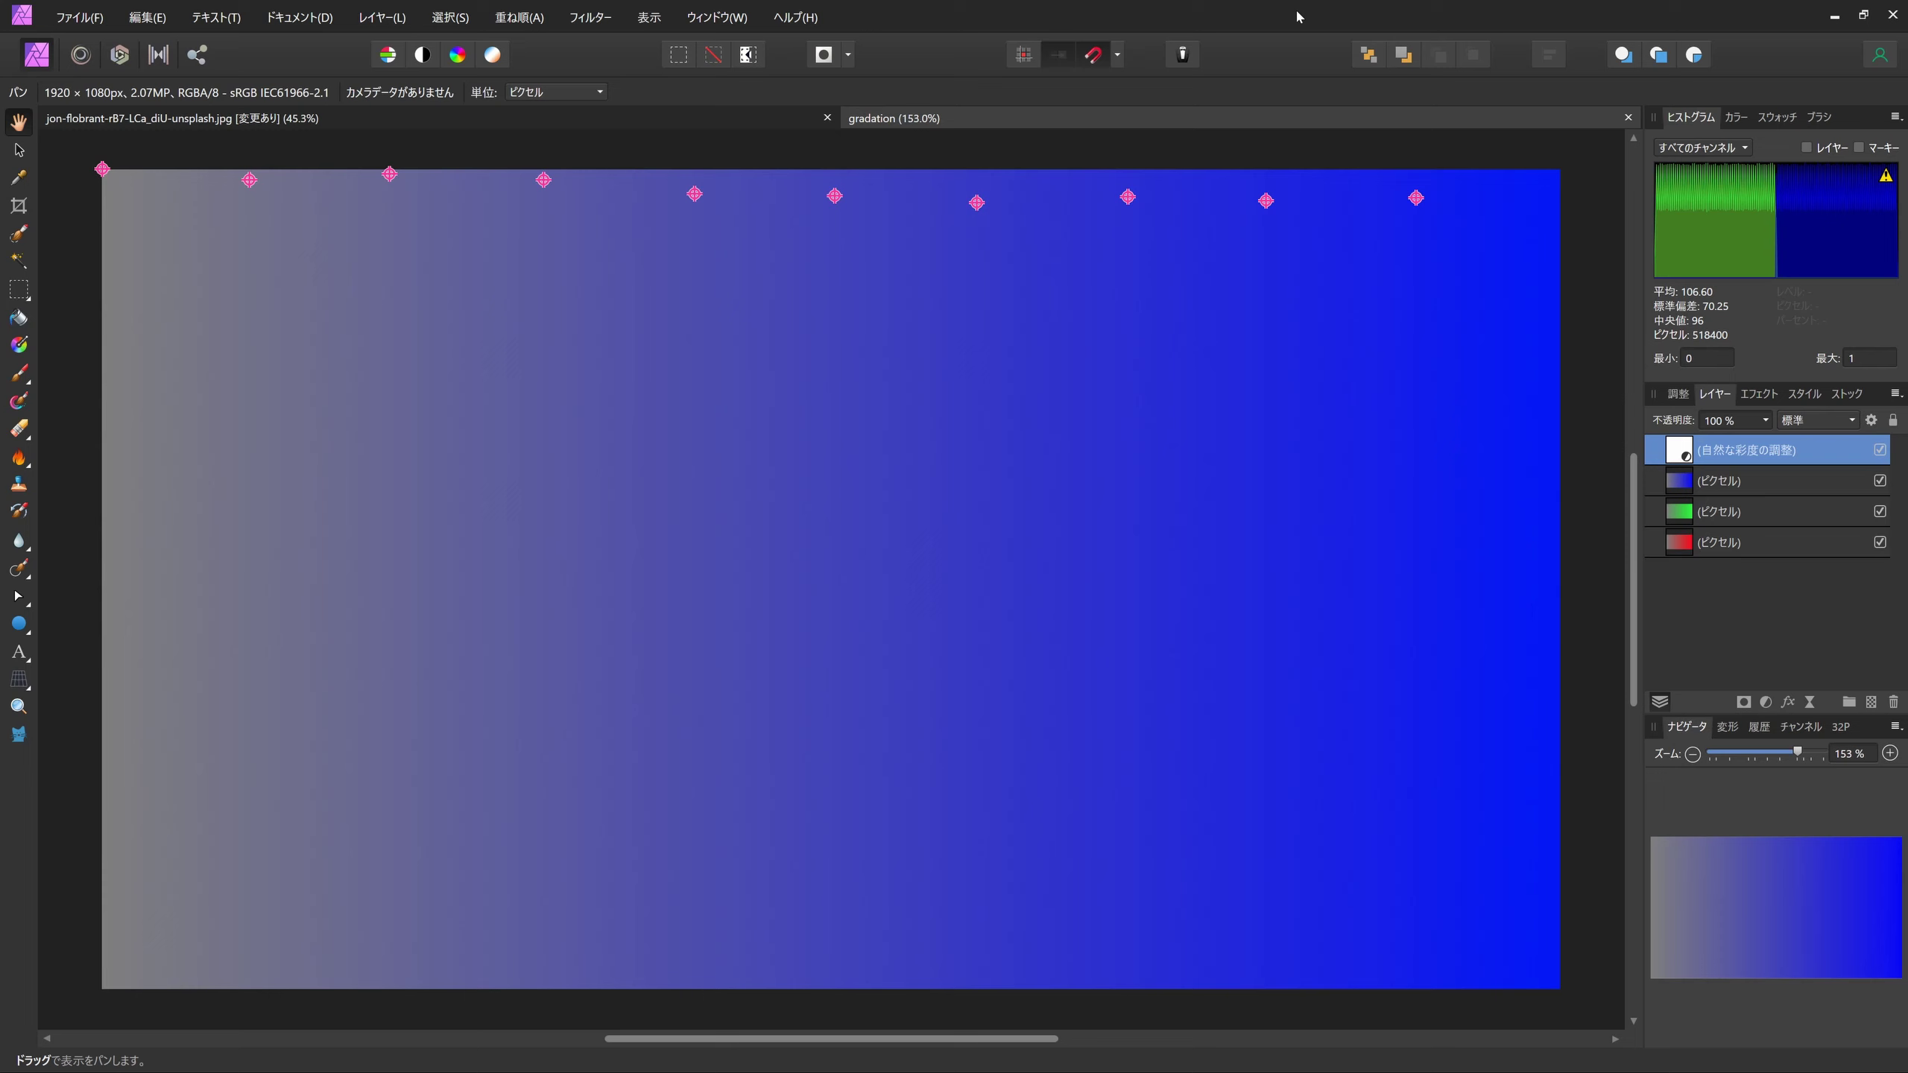
Show the Info panel stretched across the gradient, displaying HSL readouts for all ten samplers.
click(649, 16)
mouse_move(673, 367)
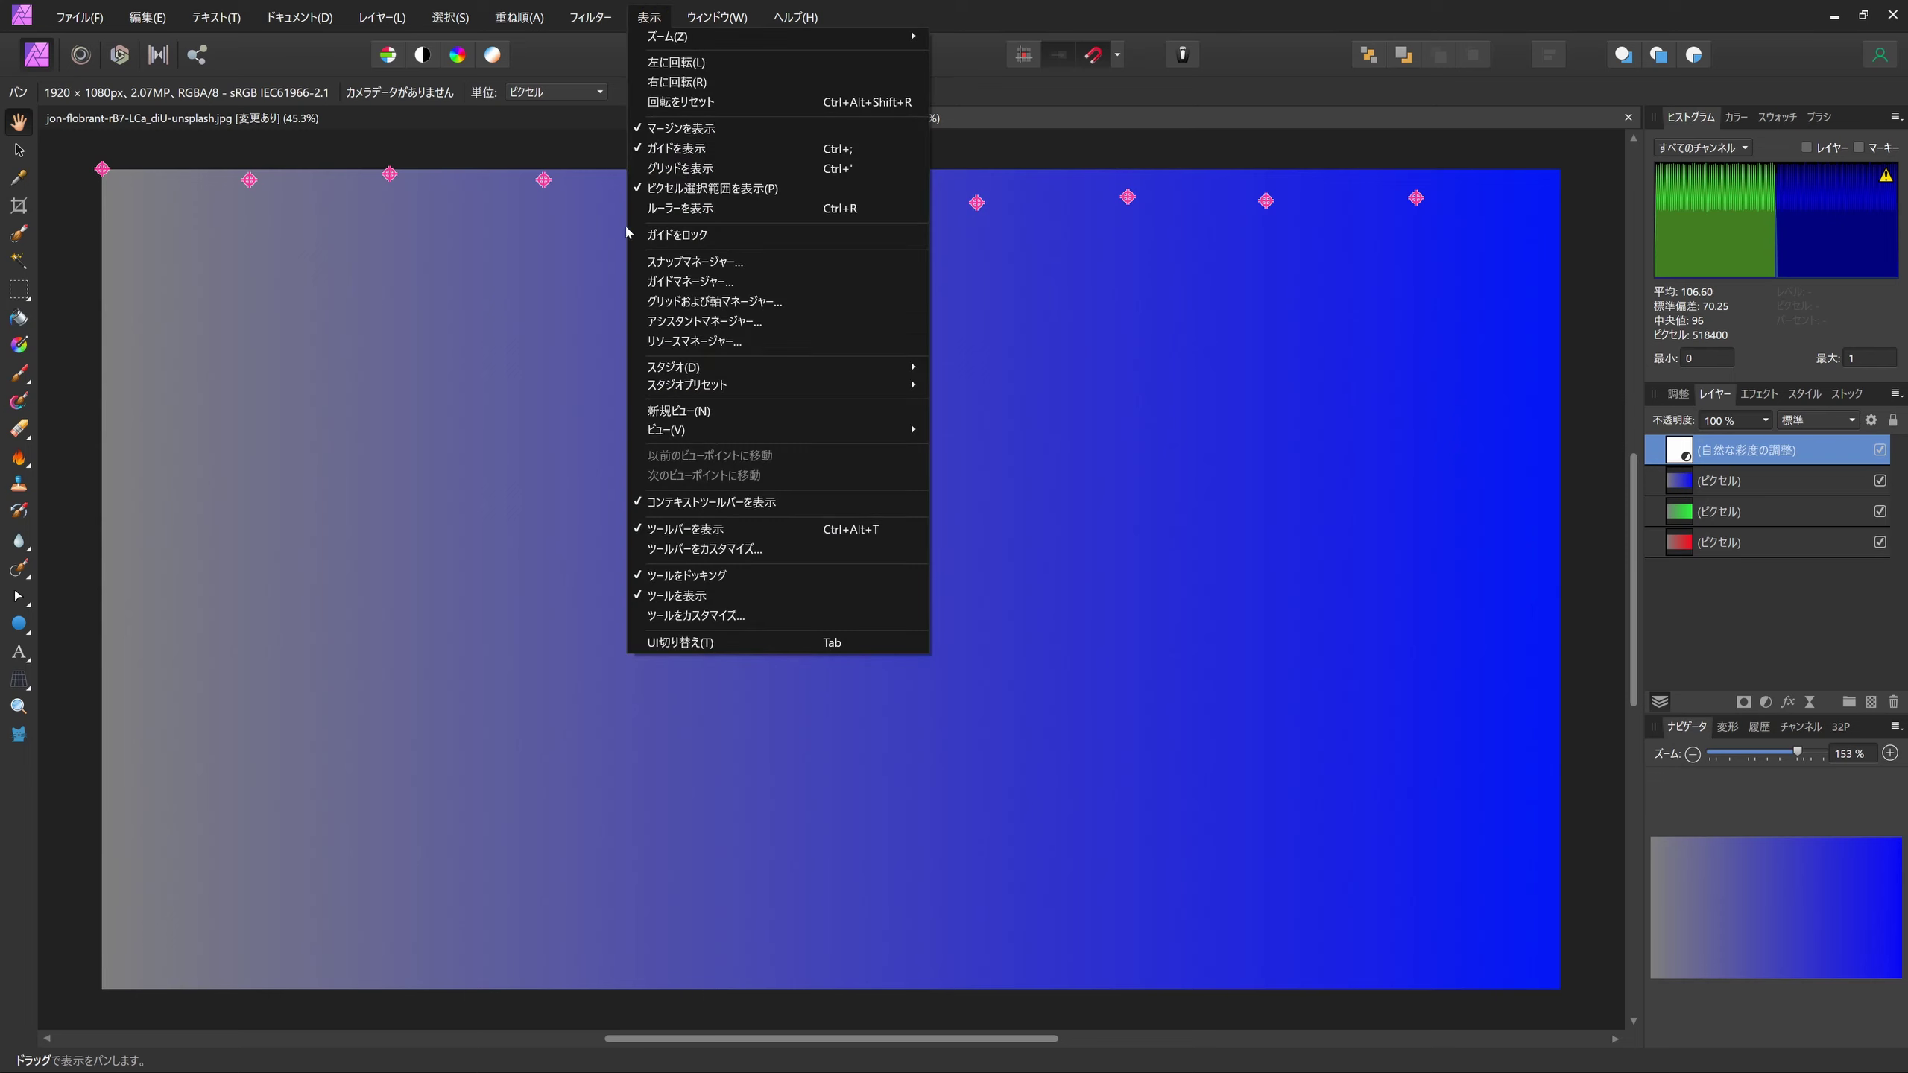
click(1043, 801)
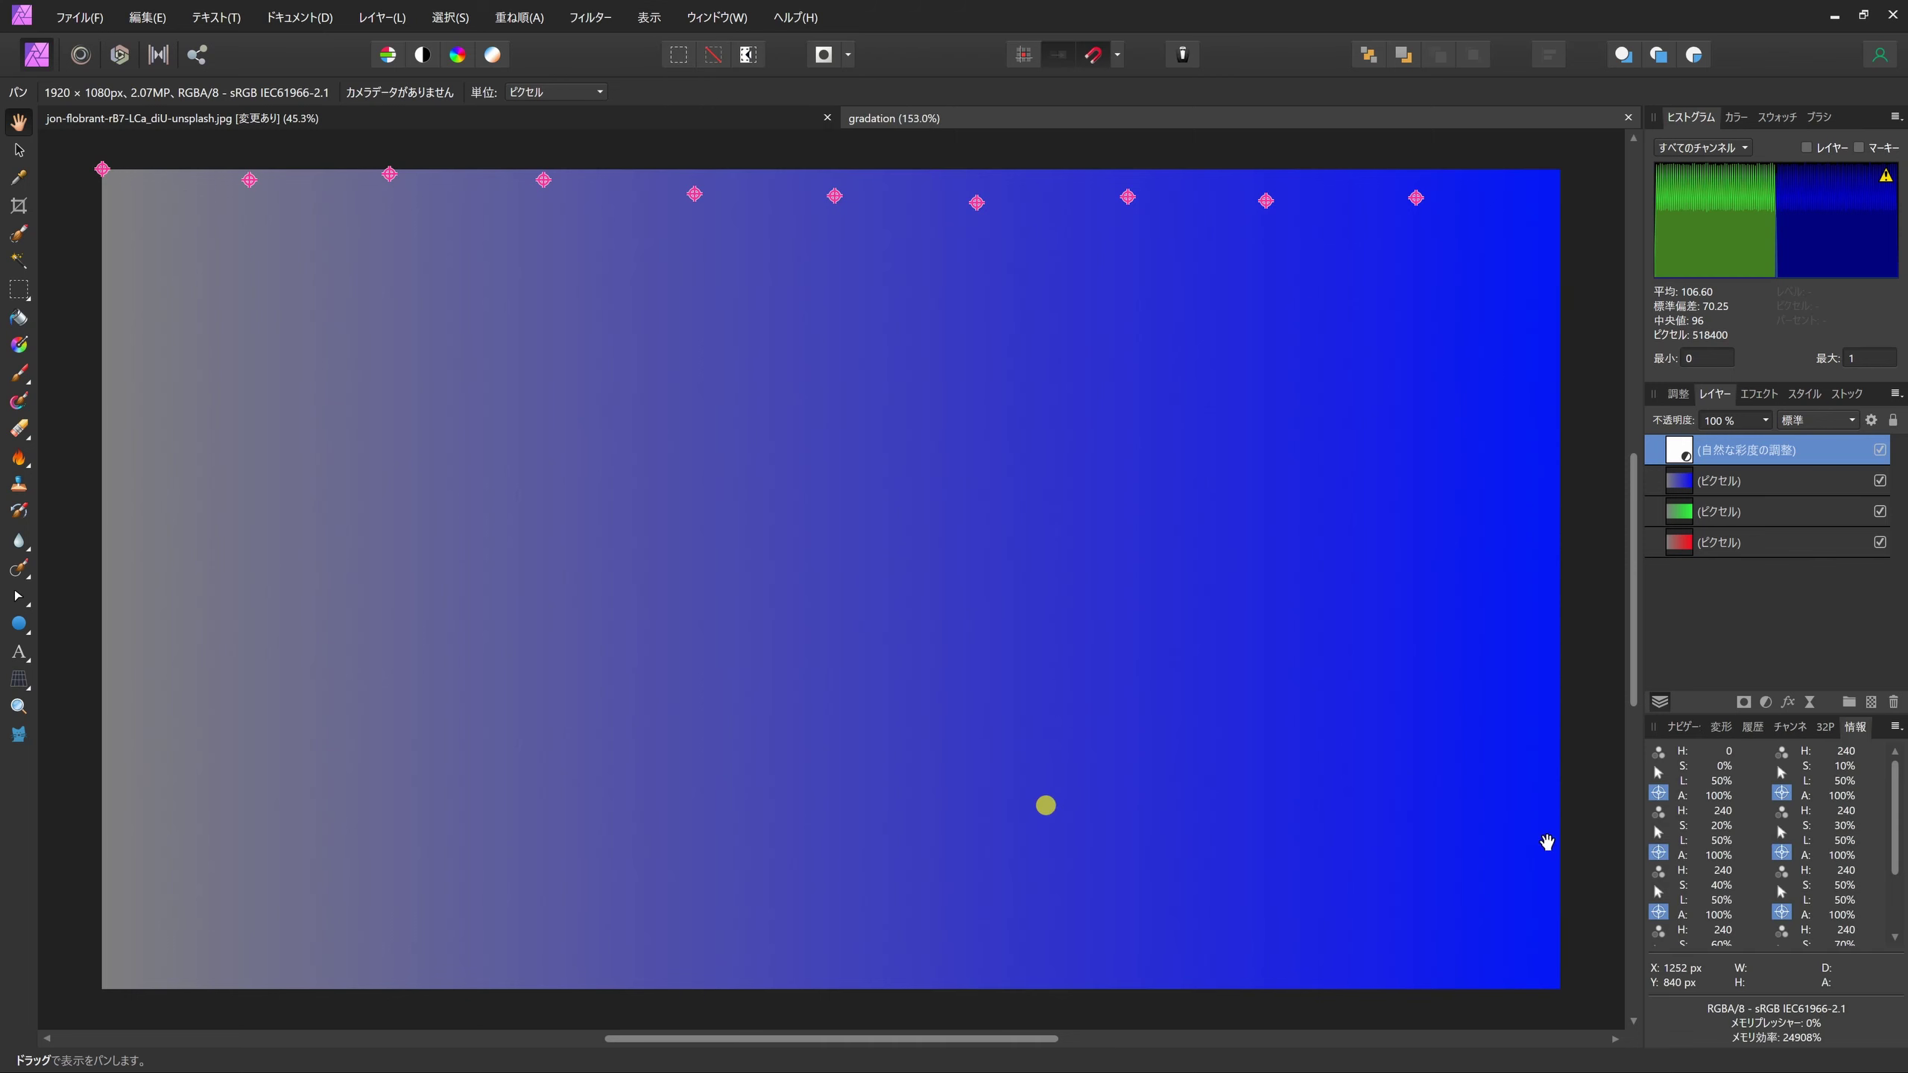
drag(777, 413, 117, 271)
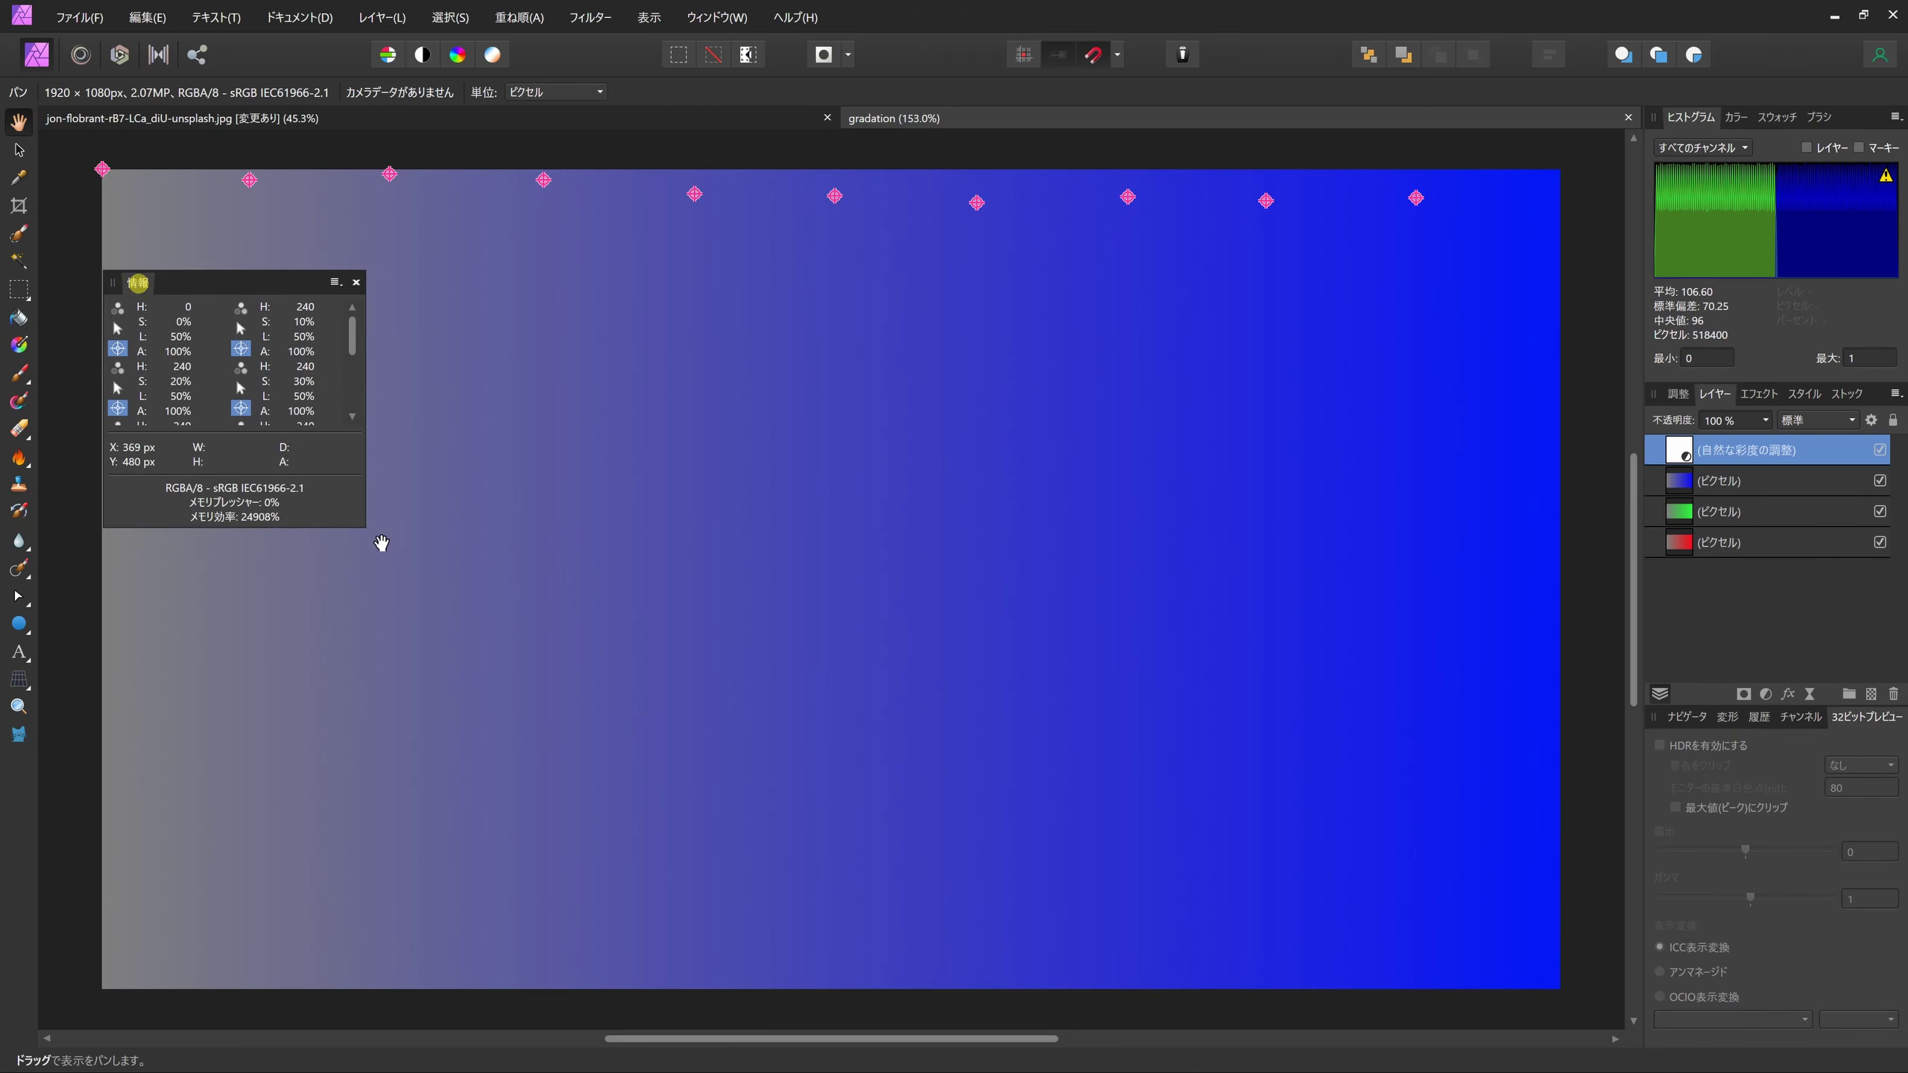
drag(360, 521, 1503, 476)
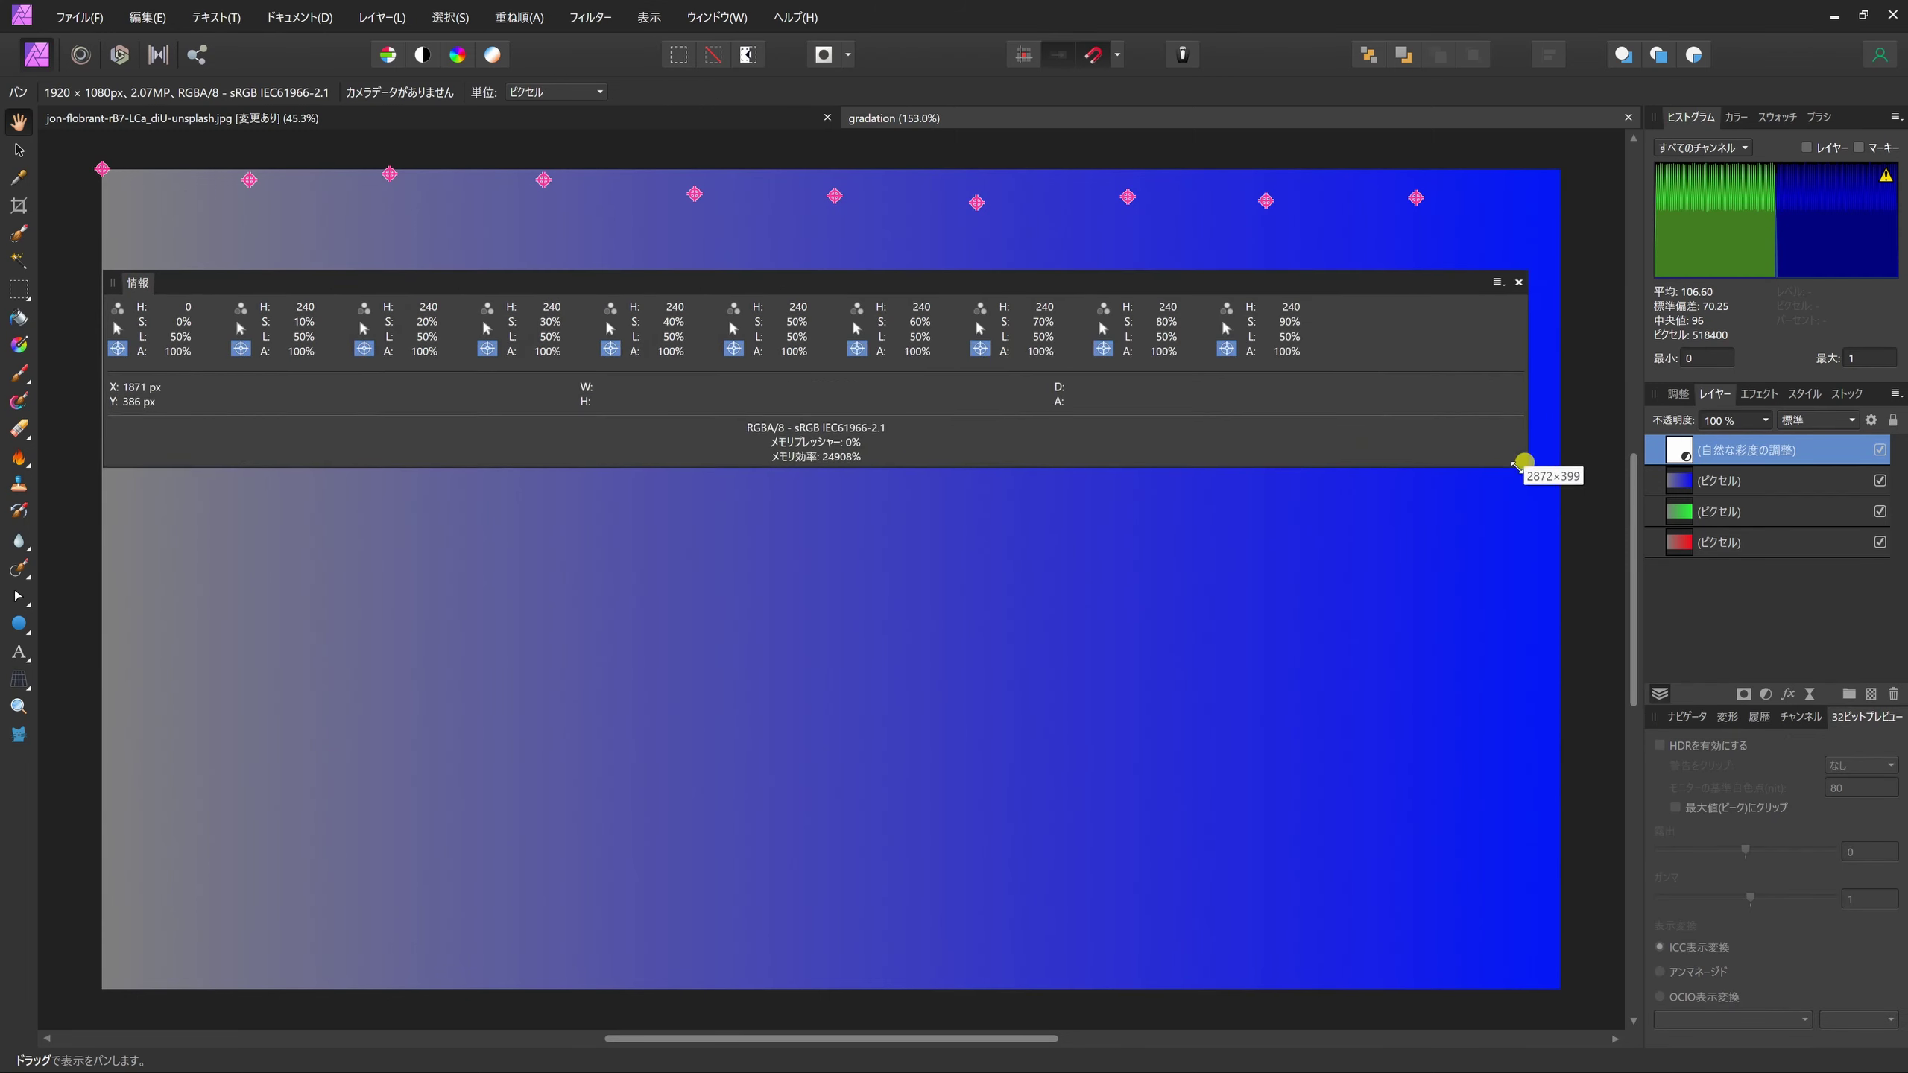
drag(935, 282, 996, 251)
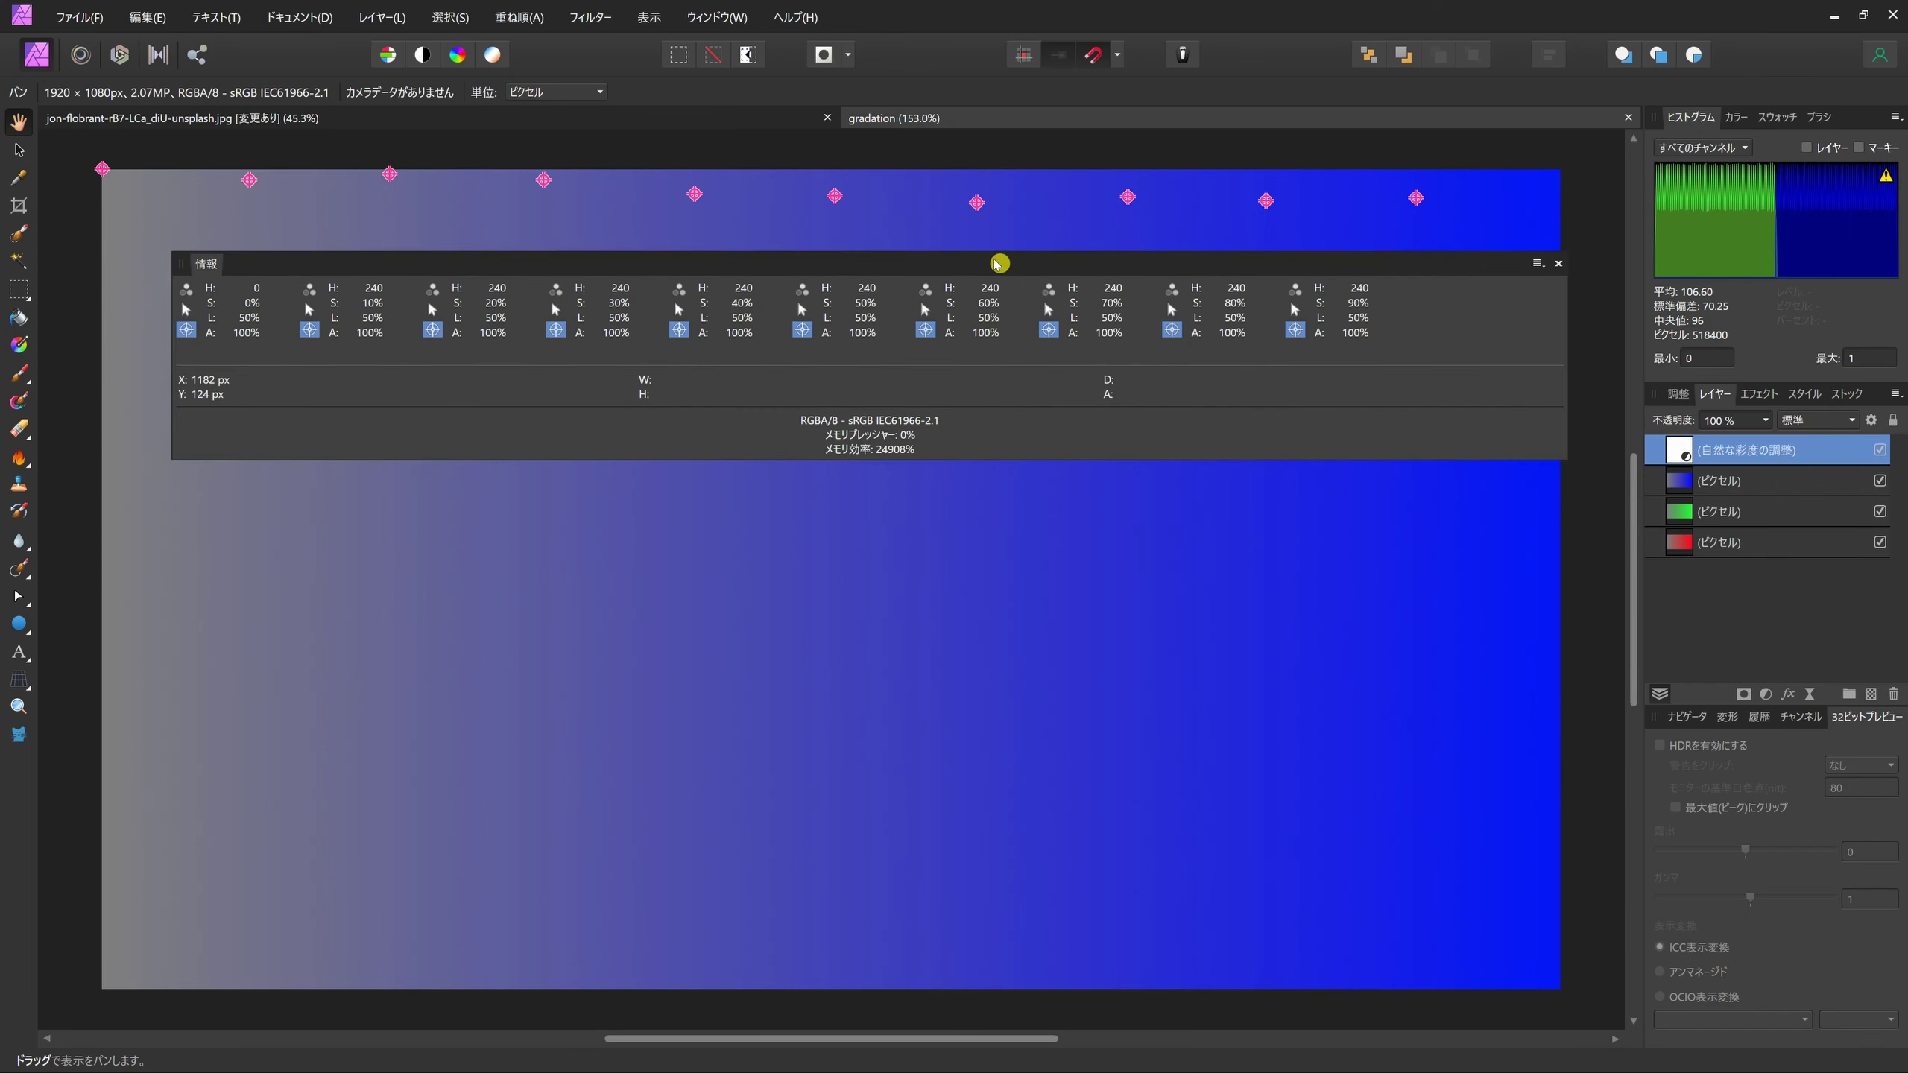
drag(1559, 432, 1412, 421)
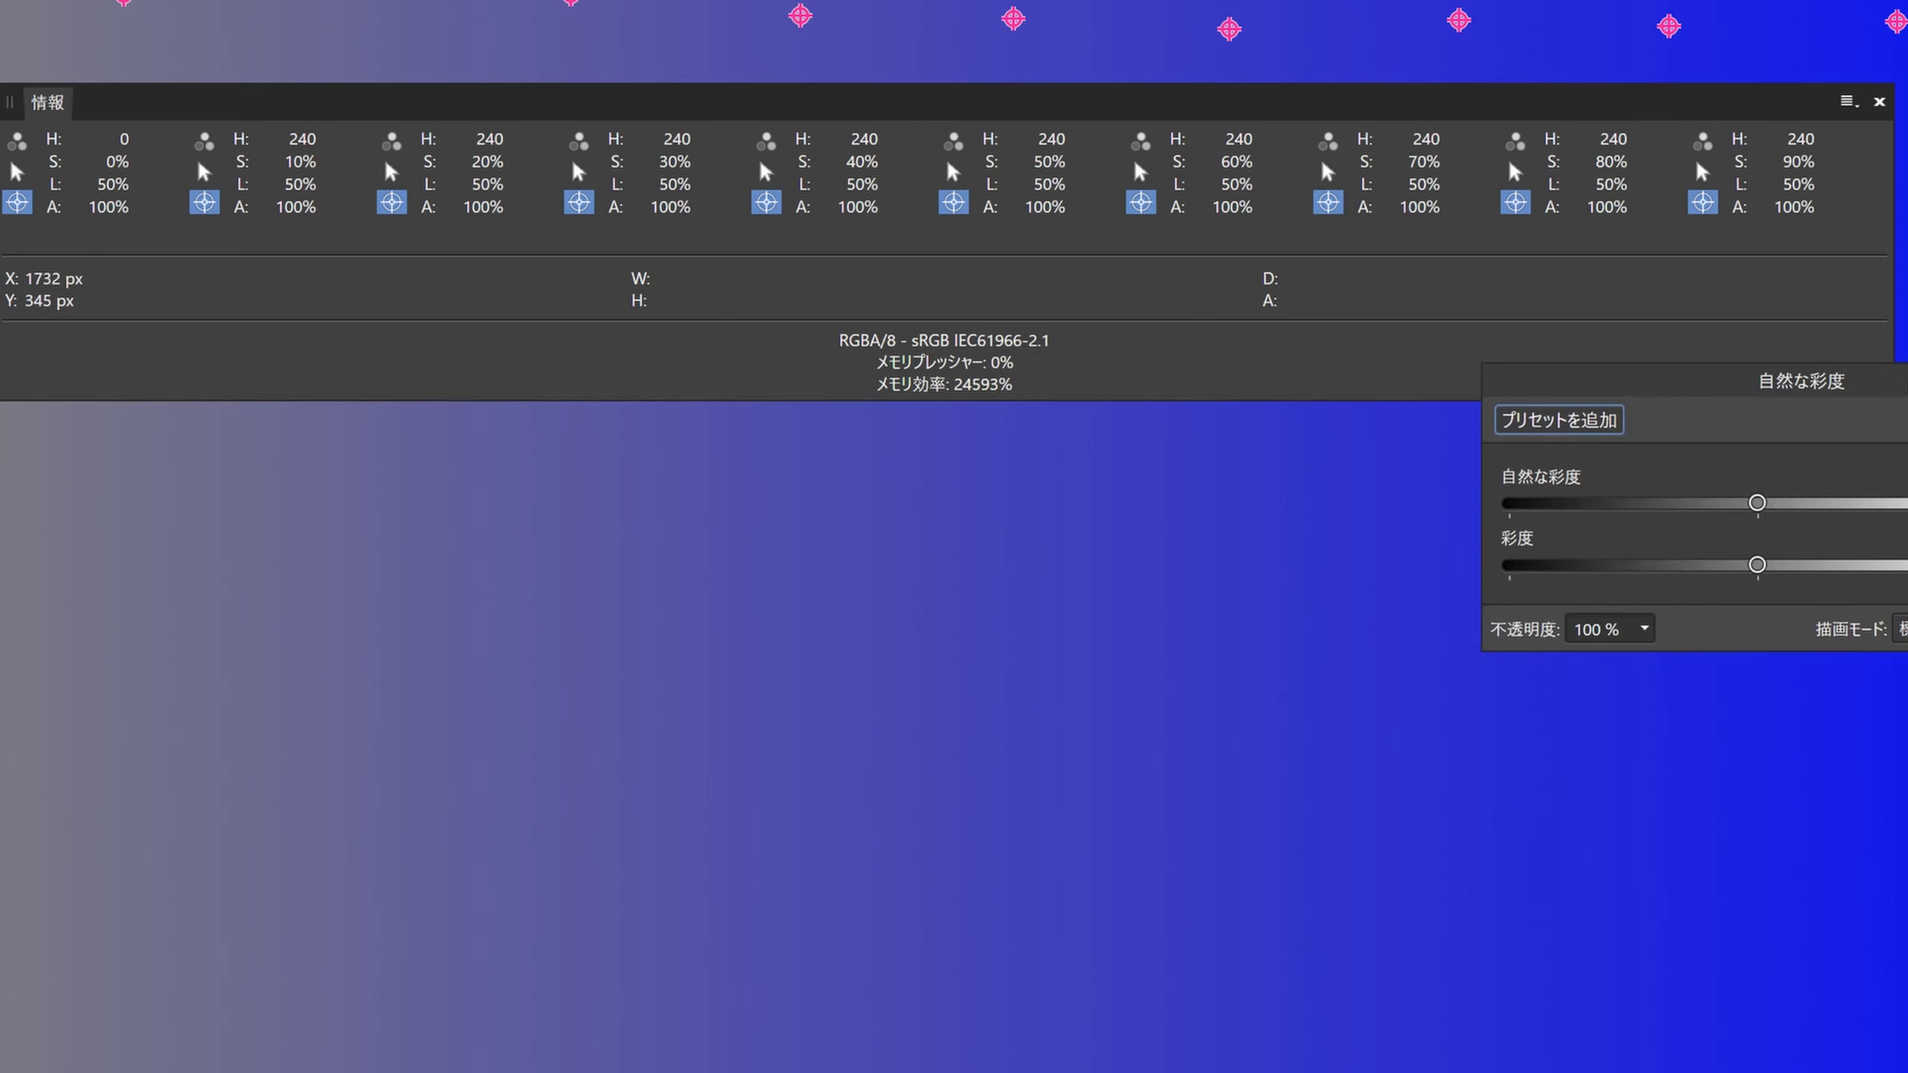
Move the Vibrance settings beside the gradient and push 自然な彩度 to 100%.
drag(1900, 381, 1739, 451)
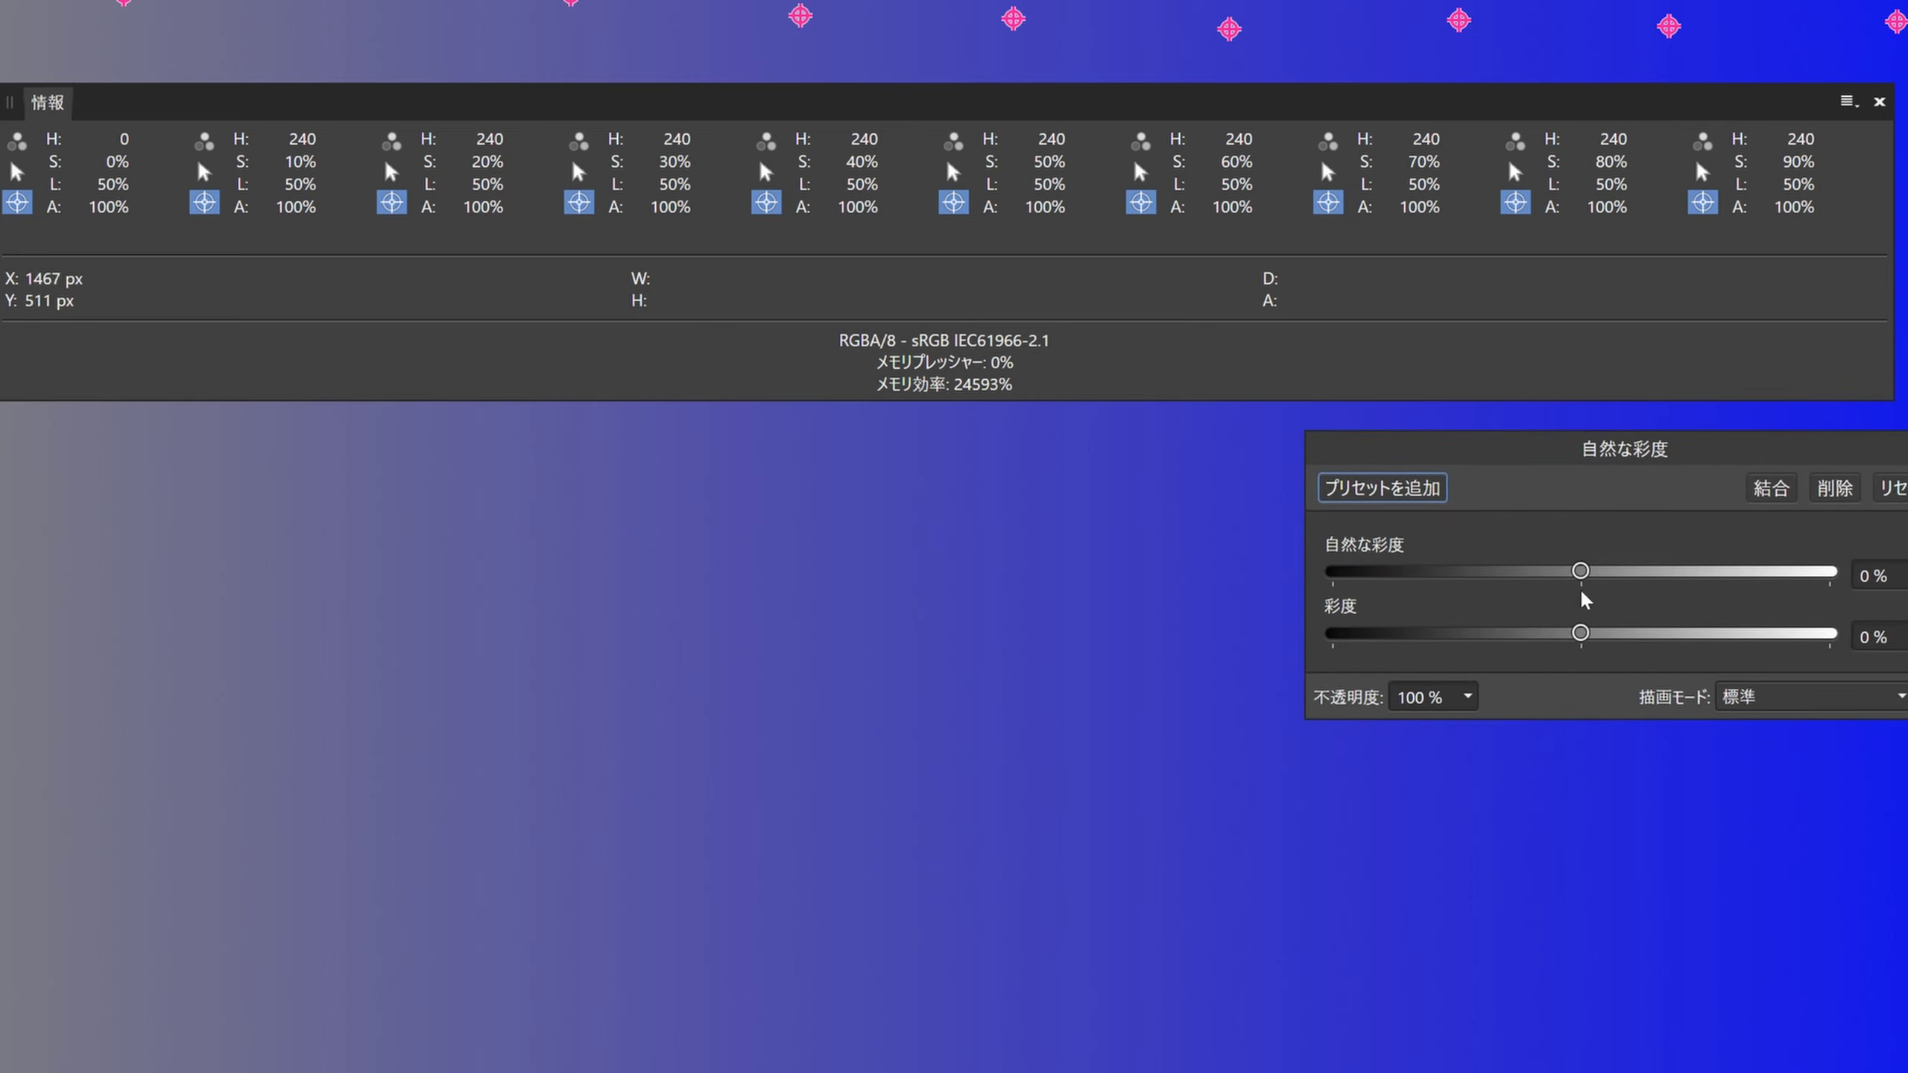
drag(1581, 573, 1862, 584)
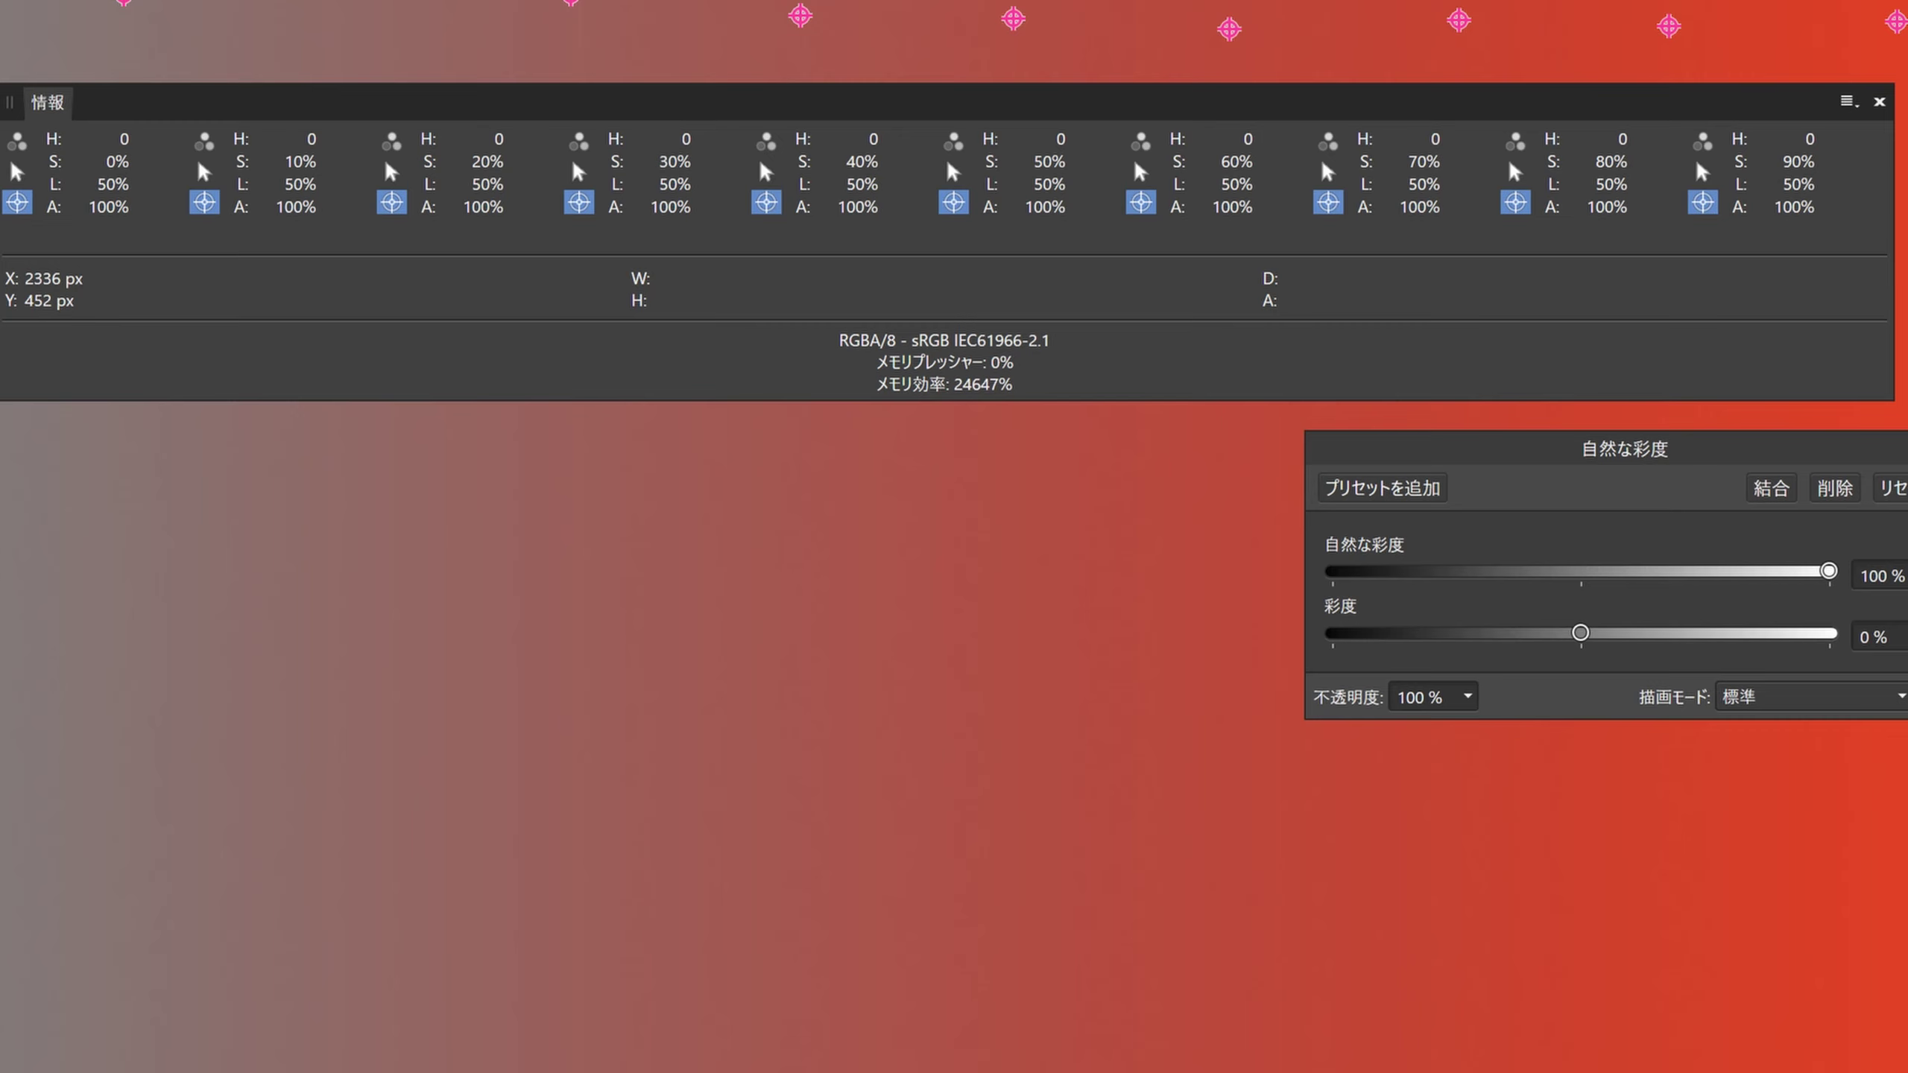
Reset Vibrance to 0%, then lower it to -70%, dropping sampler saturations to 7–61%.
double_click(1826, 571)
drag(1582, 573, 1409, 574)
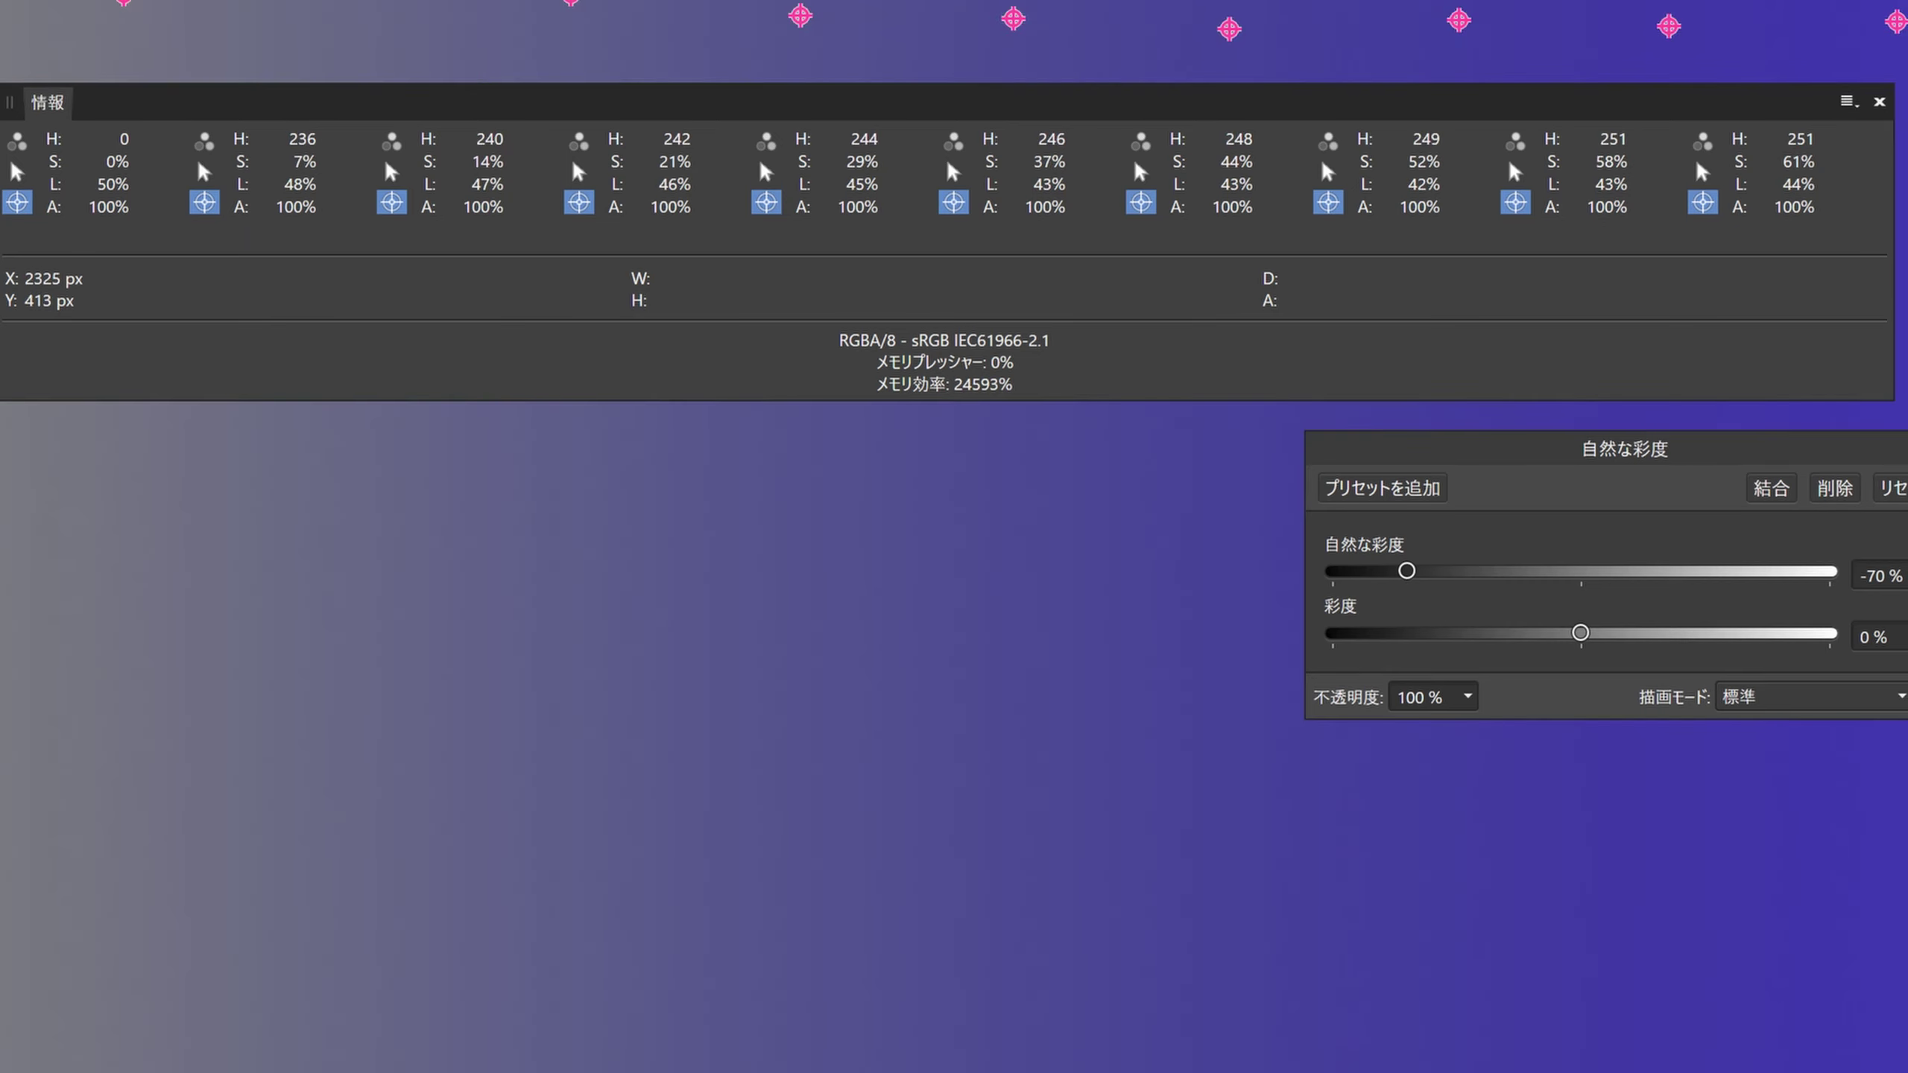
Raise Vibrance from -70% back to 100%, then close the Info panel and return to the river photo.
drag(1407, 571, 1839, 570)
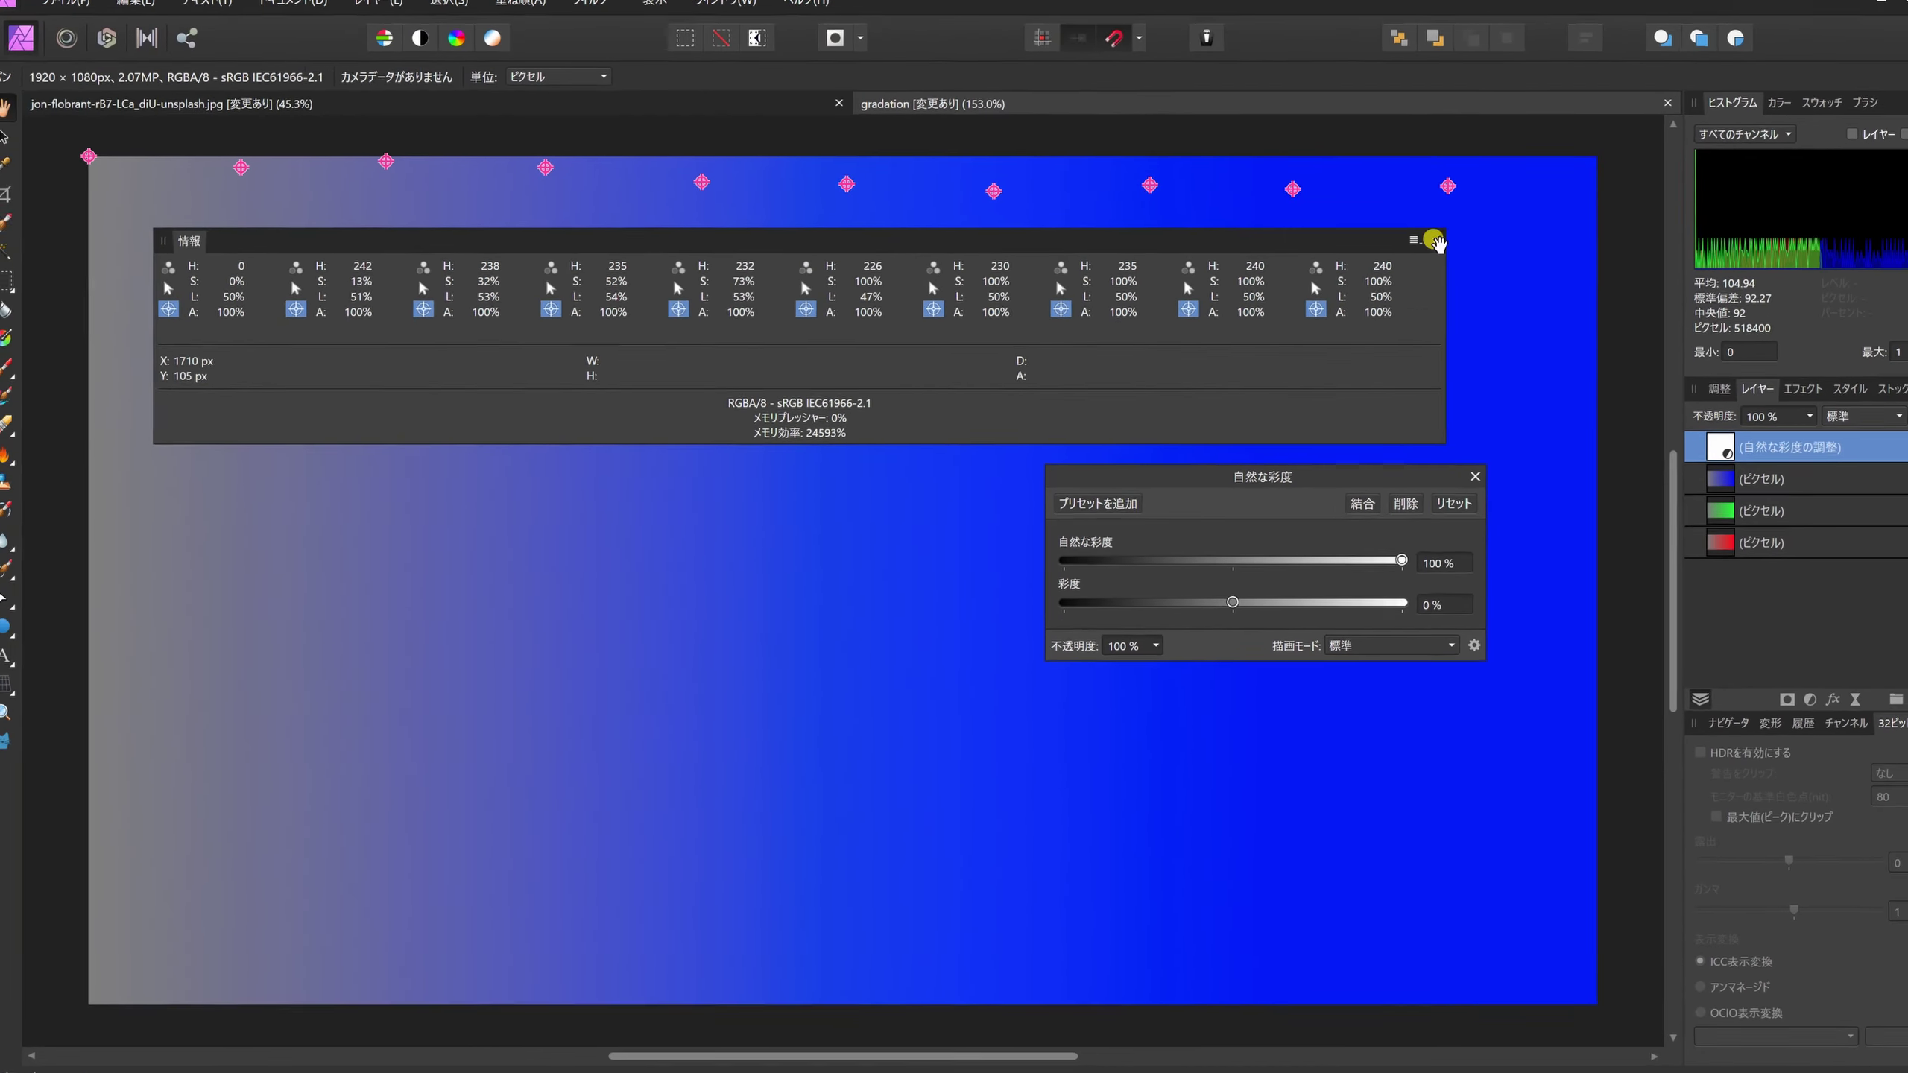
click(1436, 236)
click(764, 120)
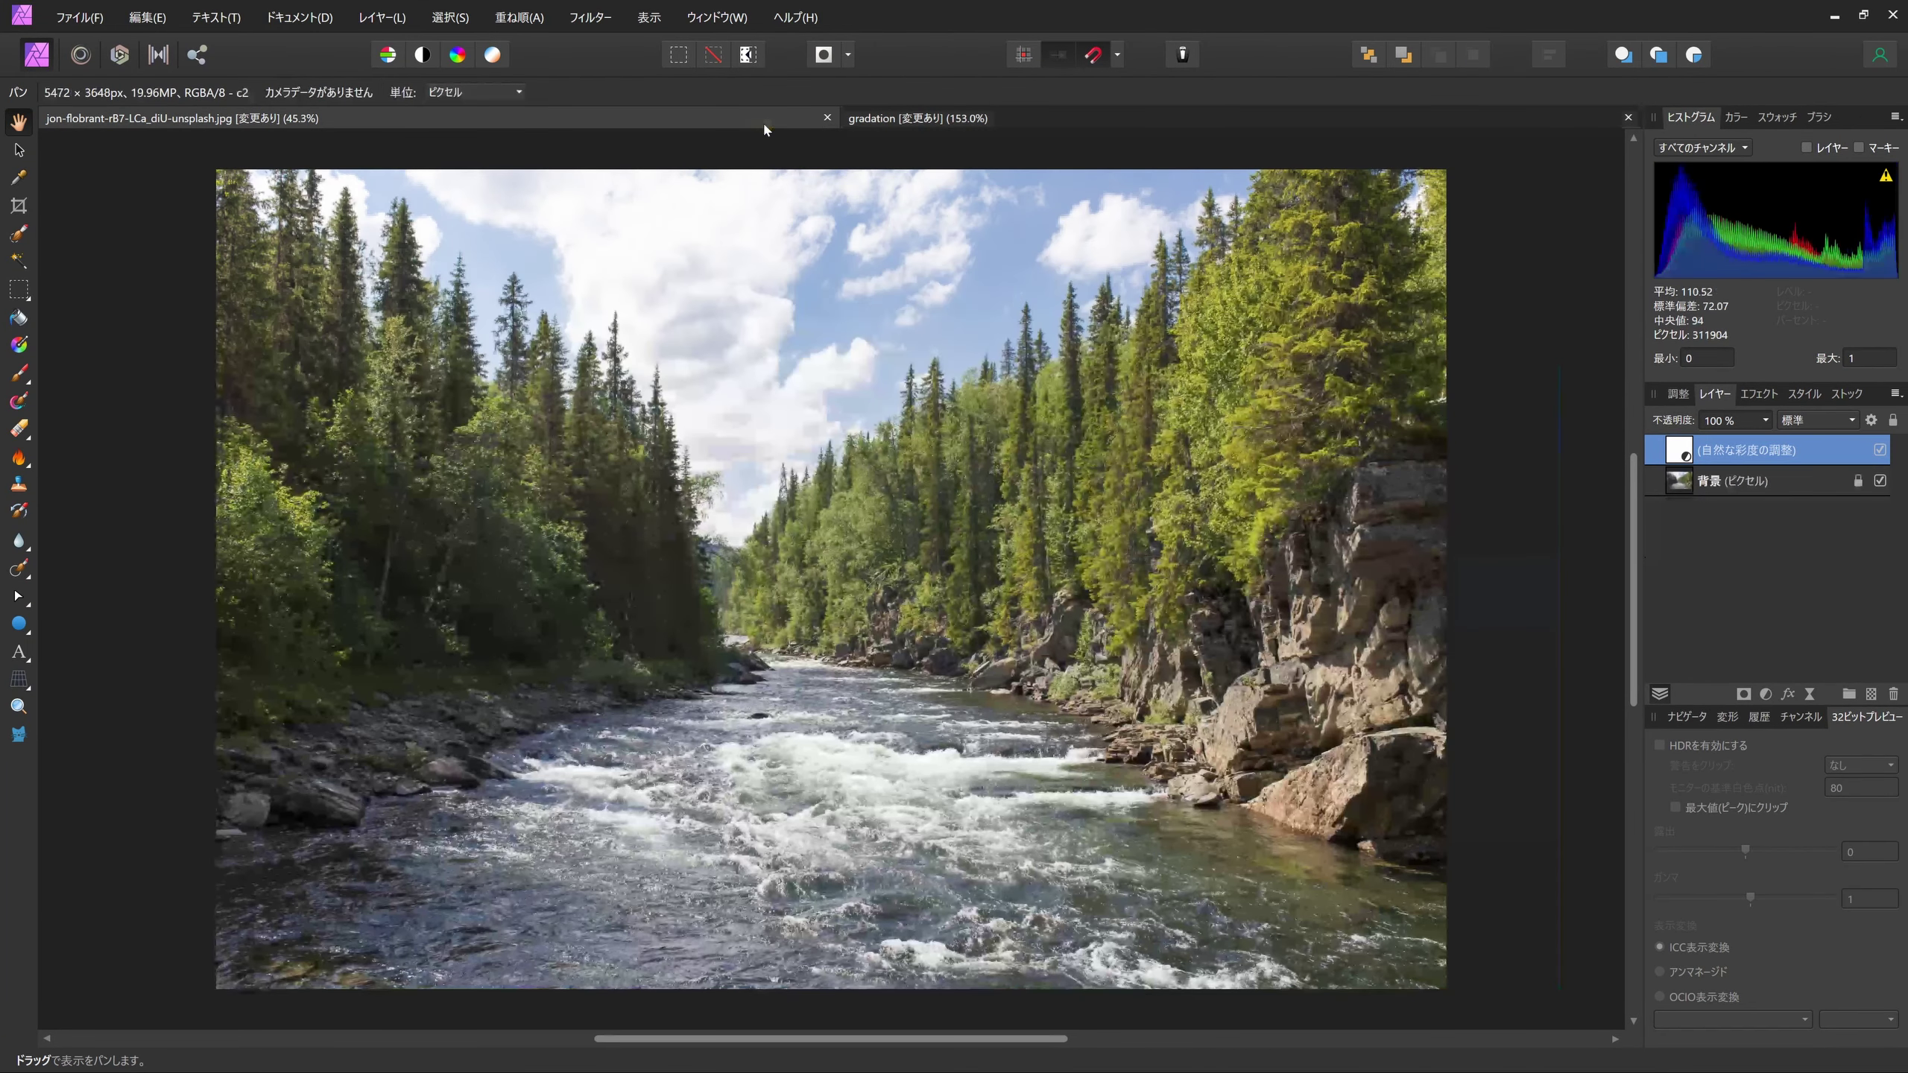
Set the river photo's Vibrance layer to 53% vibrance and 52% saturation.
click(1681, 451)
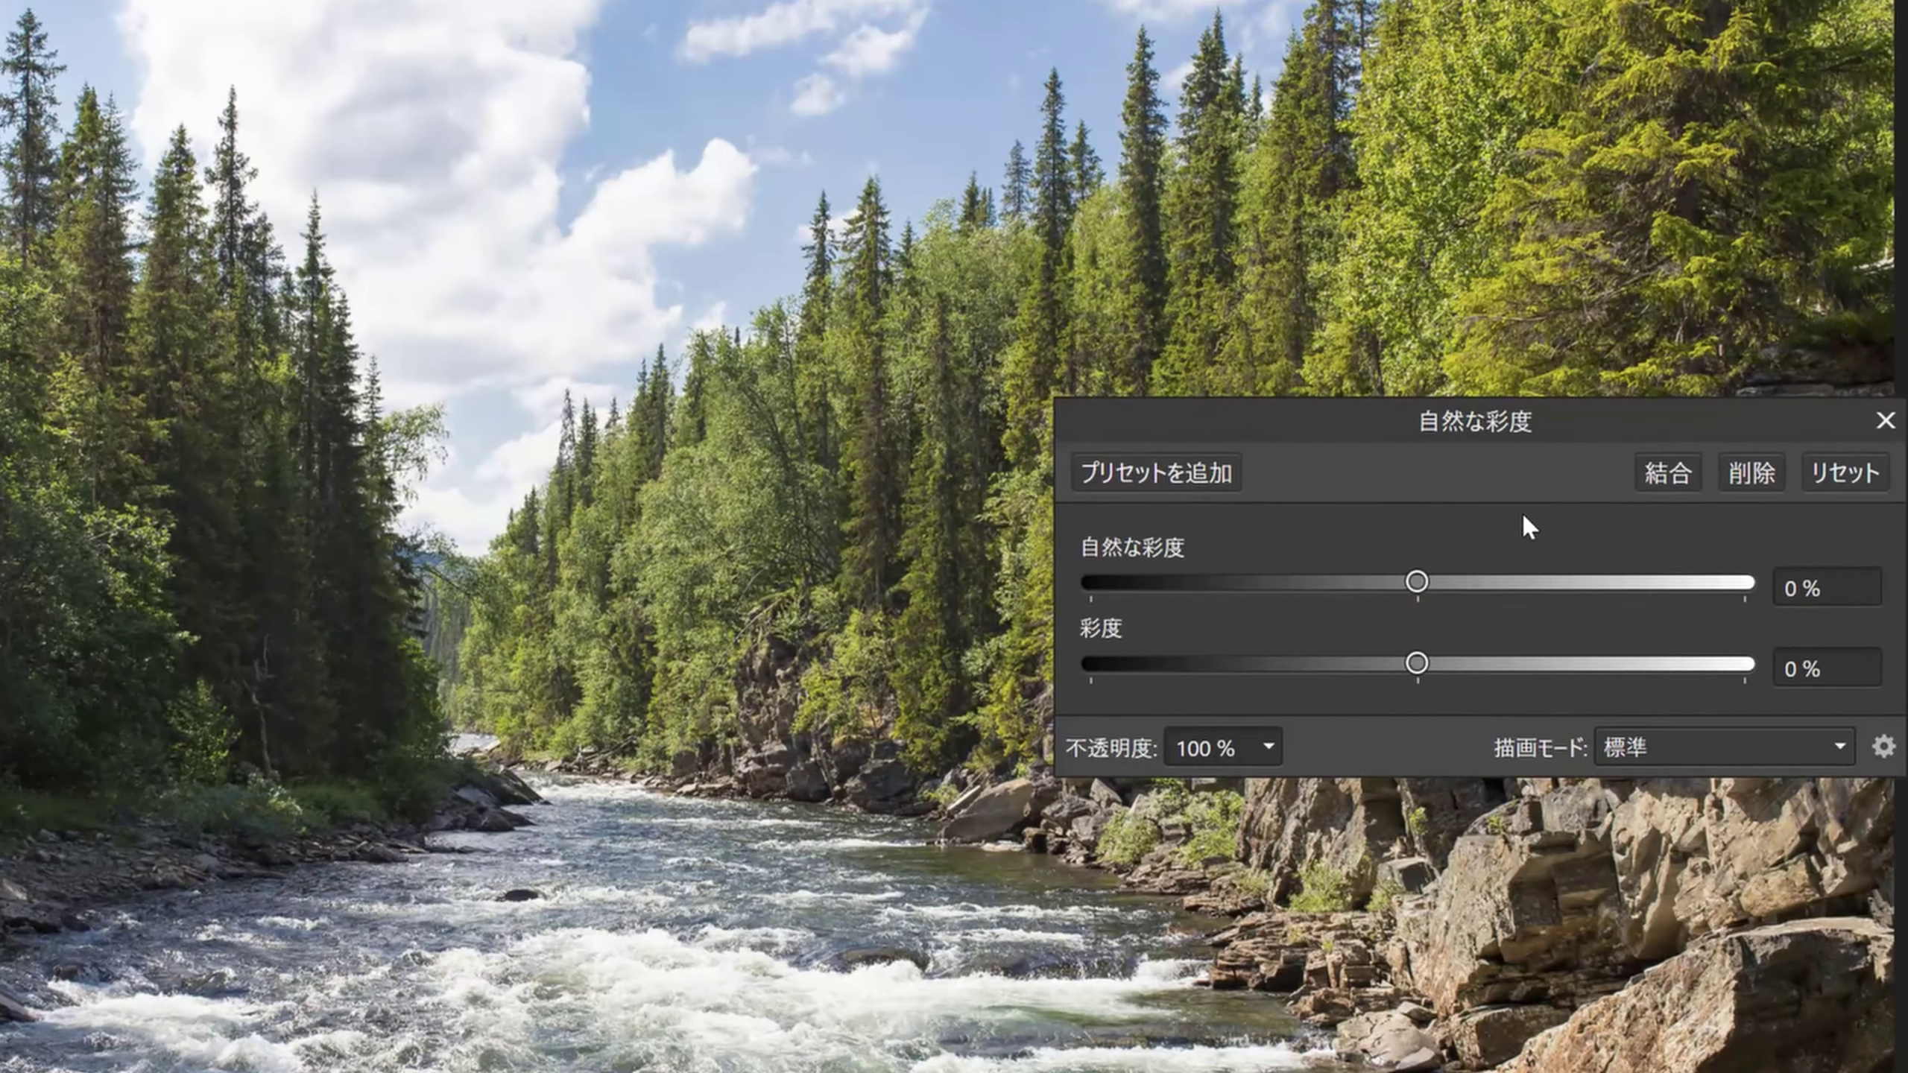
drag(1417, 582, 1771, 585)
double_click(1744, 580)
drag(1419, 663, 1584, 662)
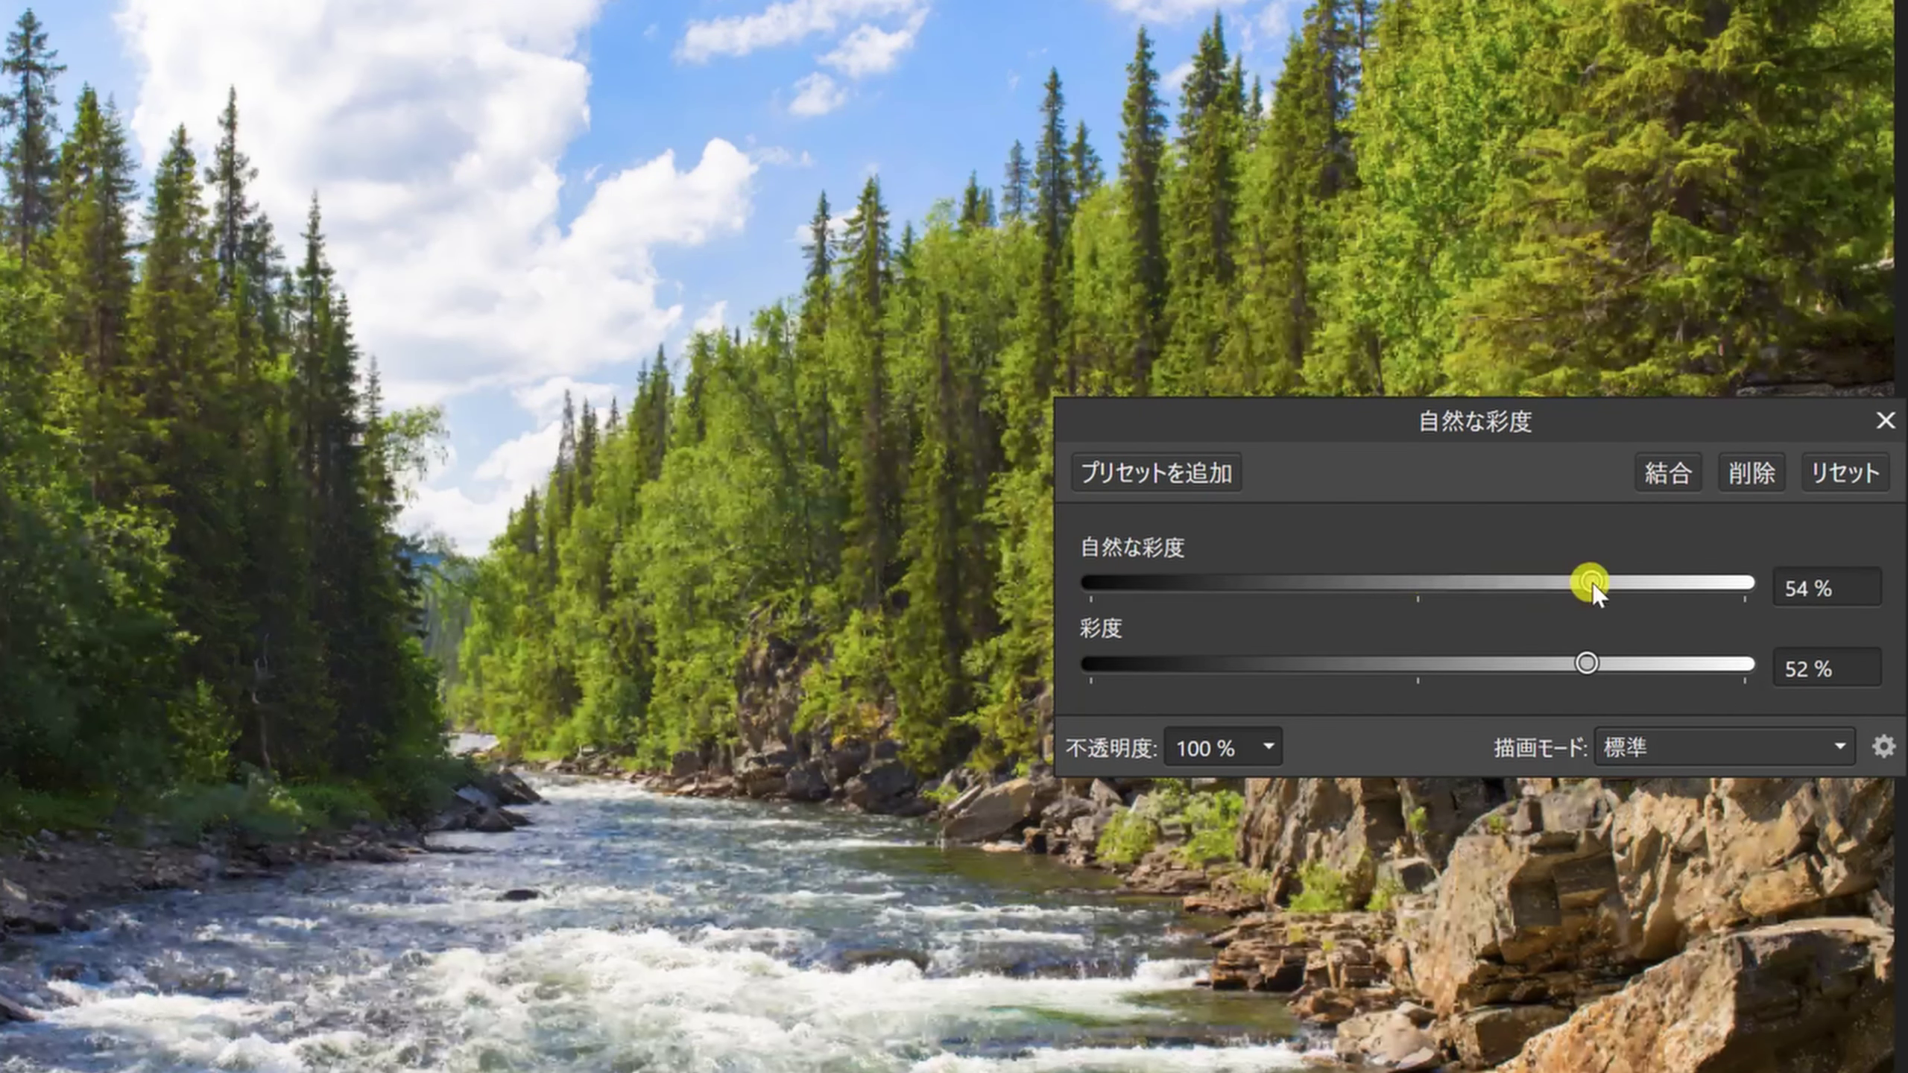
drag(1418, 581, 1590, 582)
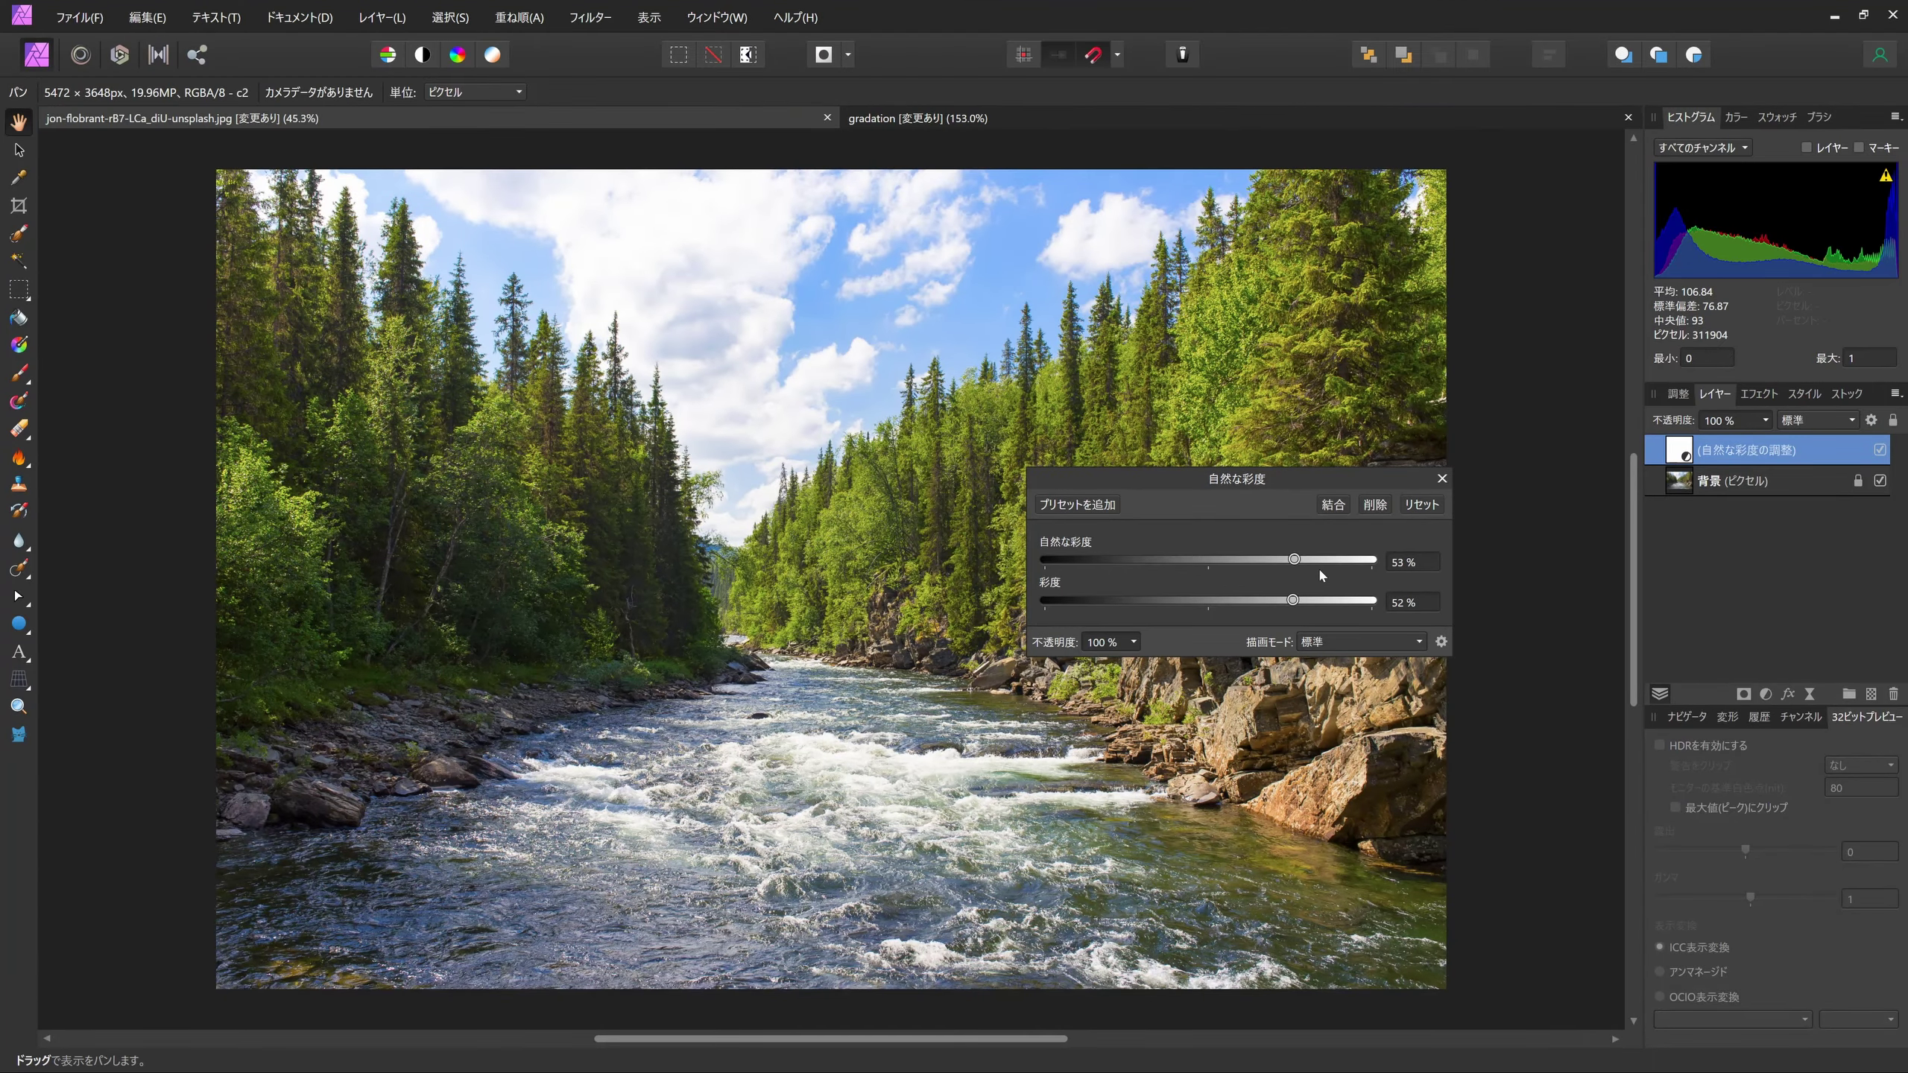
key(alt+Tab)
Drag the zhang-kaiyv sunflower portrait from the photo folder into Affinity Photo as a new document.
click(1062, 535)
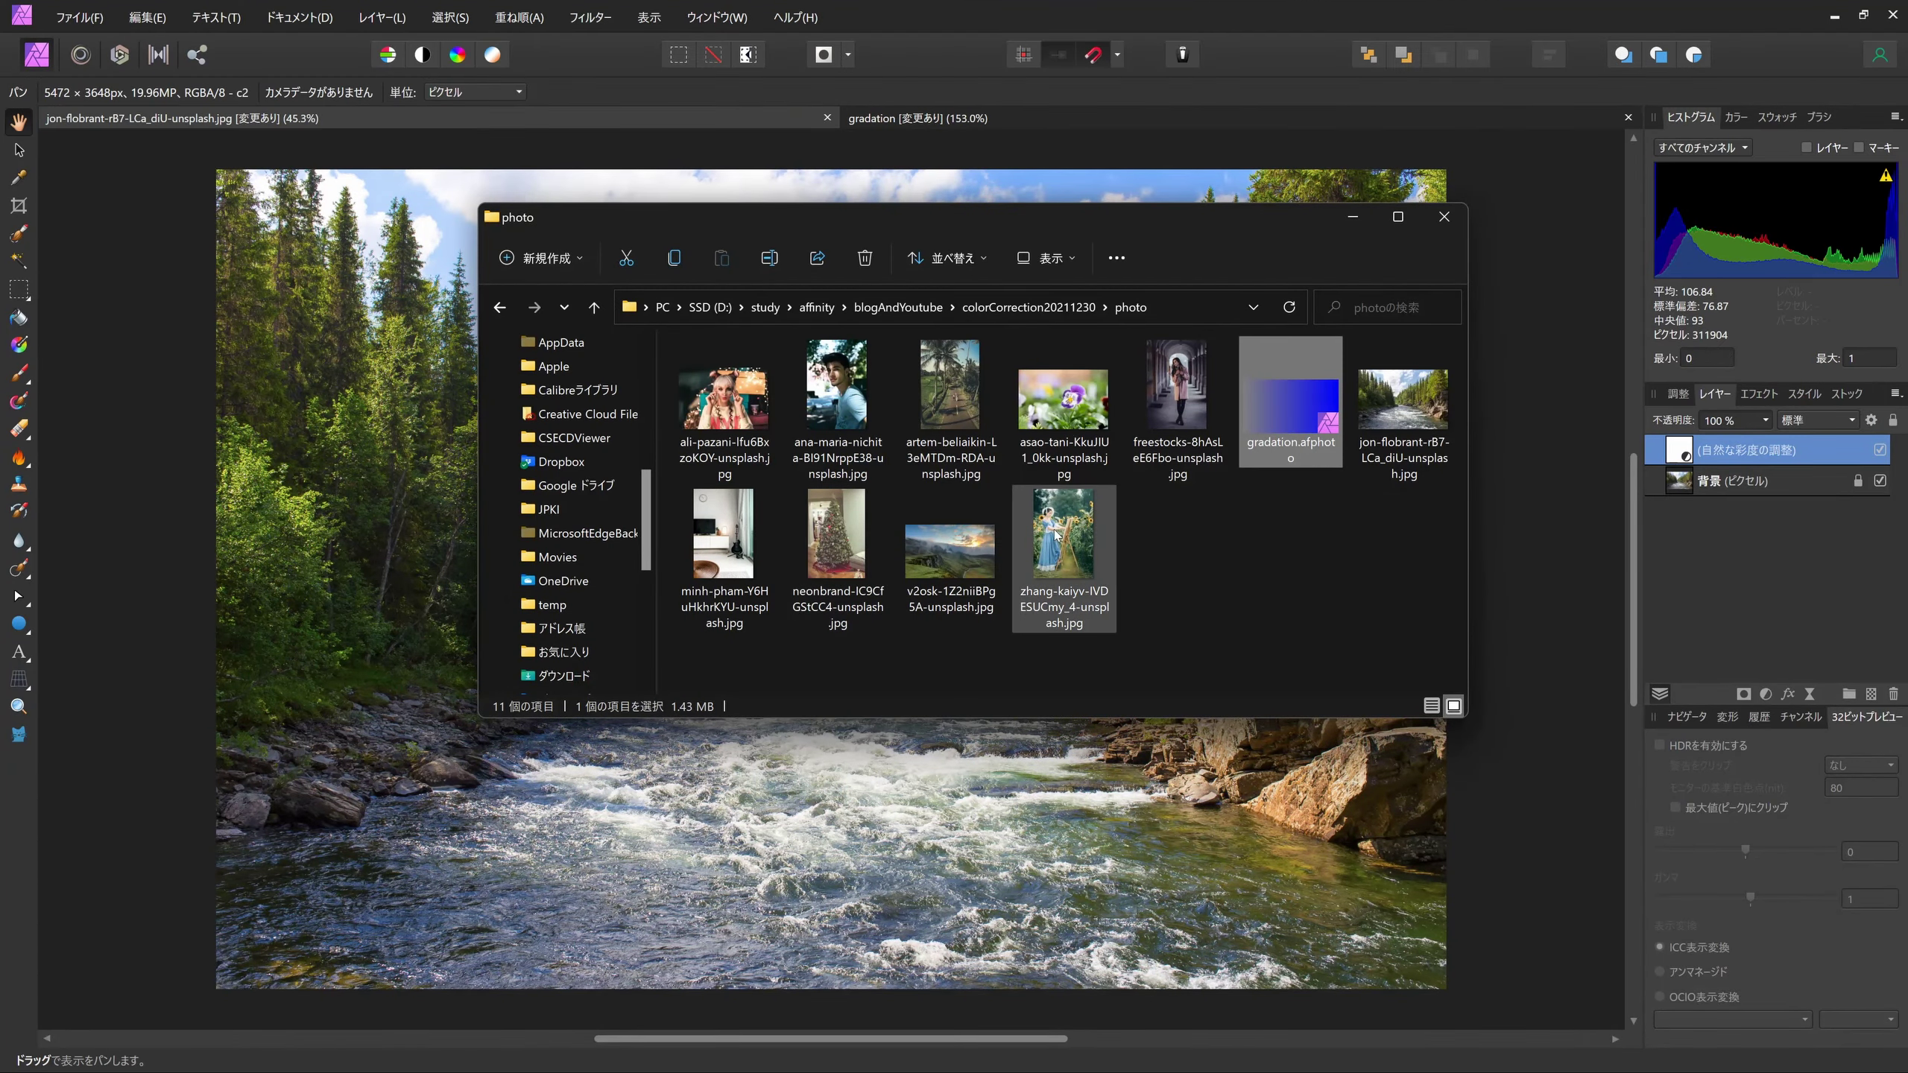
drag(1102, 87, 1117, 73)
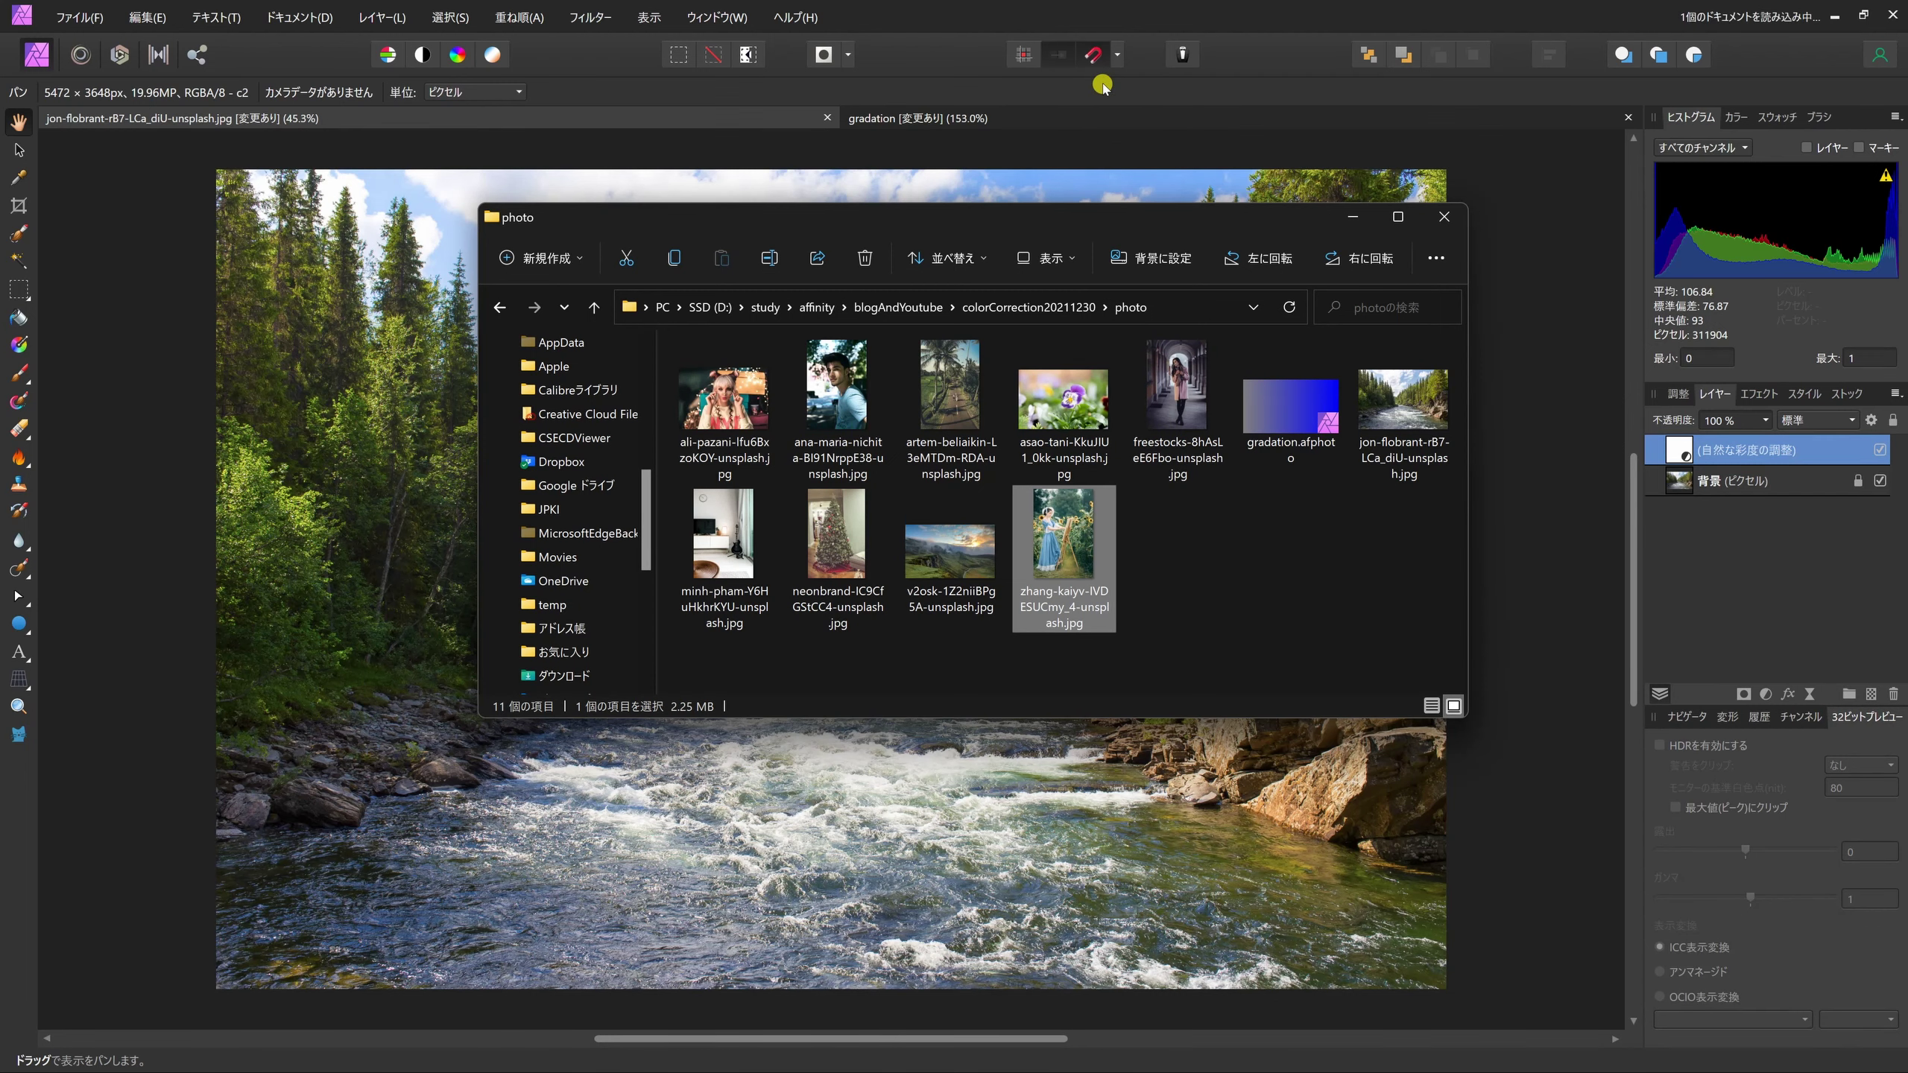
click(1165, 23)
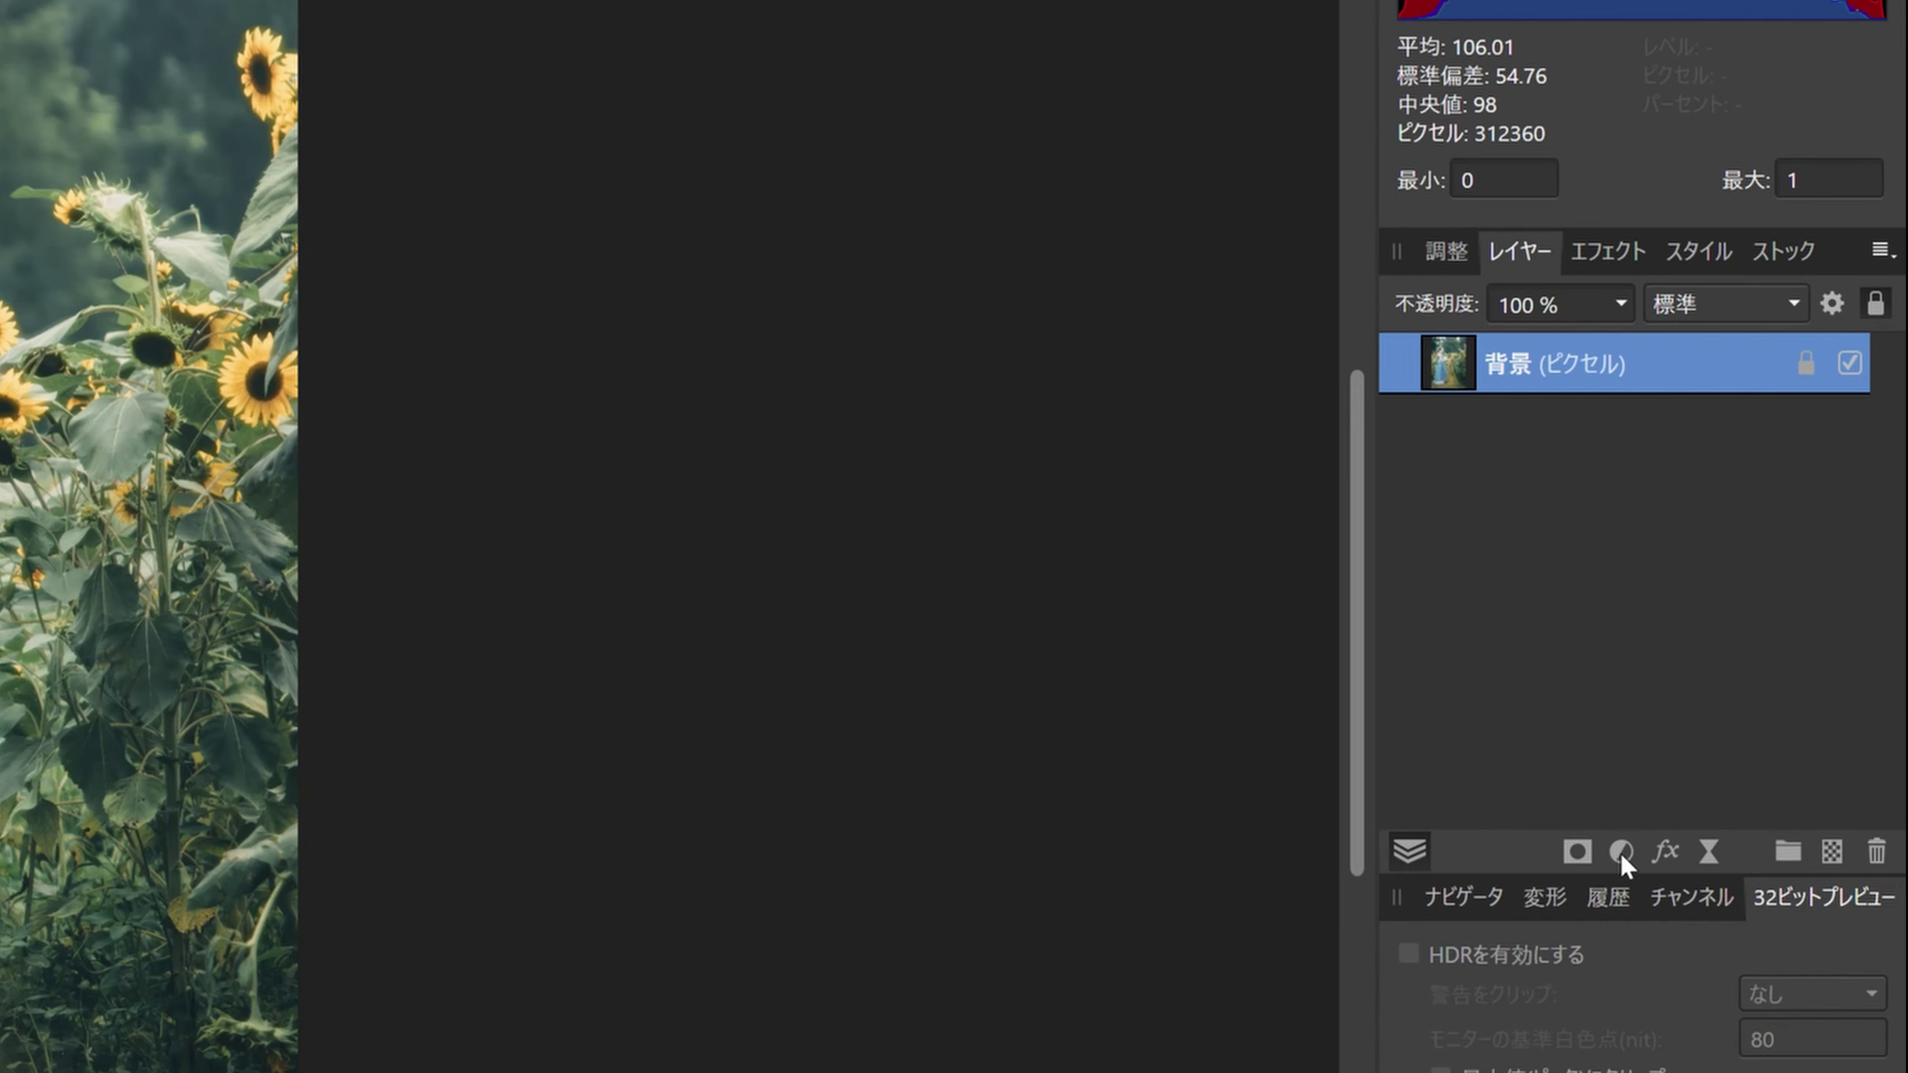
Give the sunflower portrait a 自然な彩度 adjustment layer with saturation 16% and vibrance 100%.
click(1621, 851)
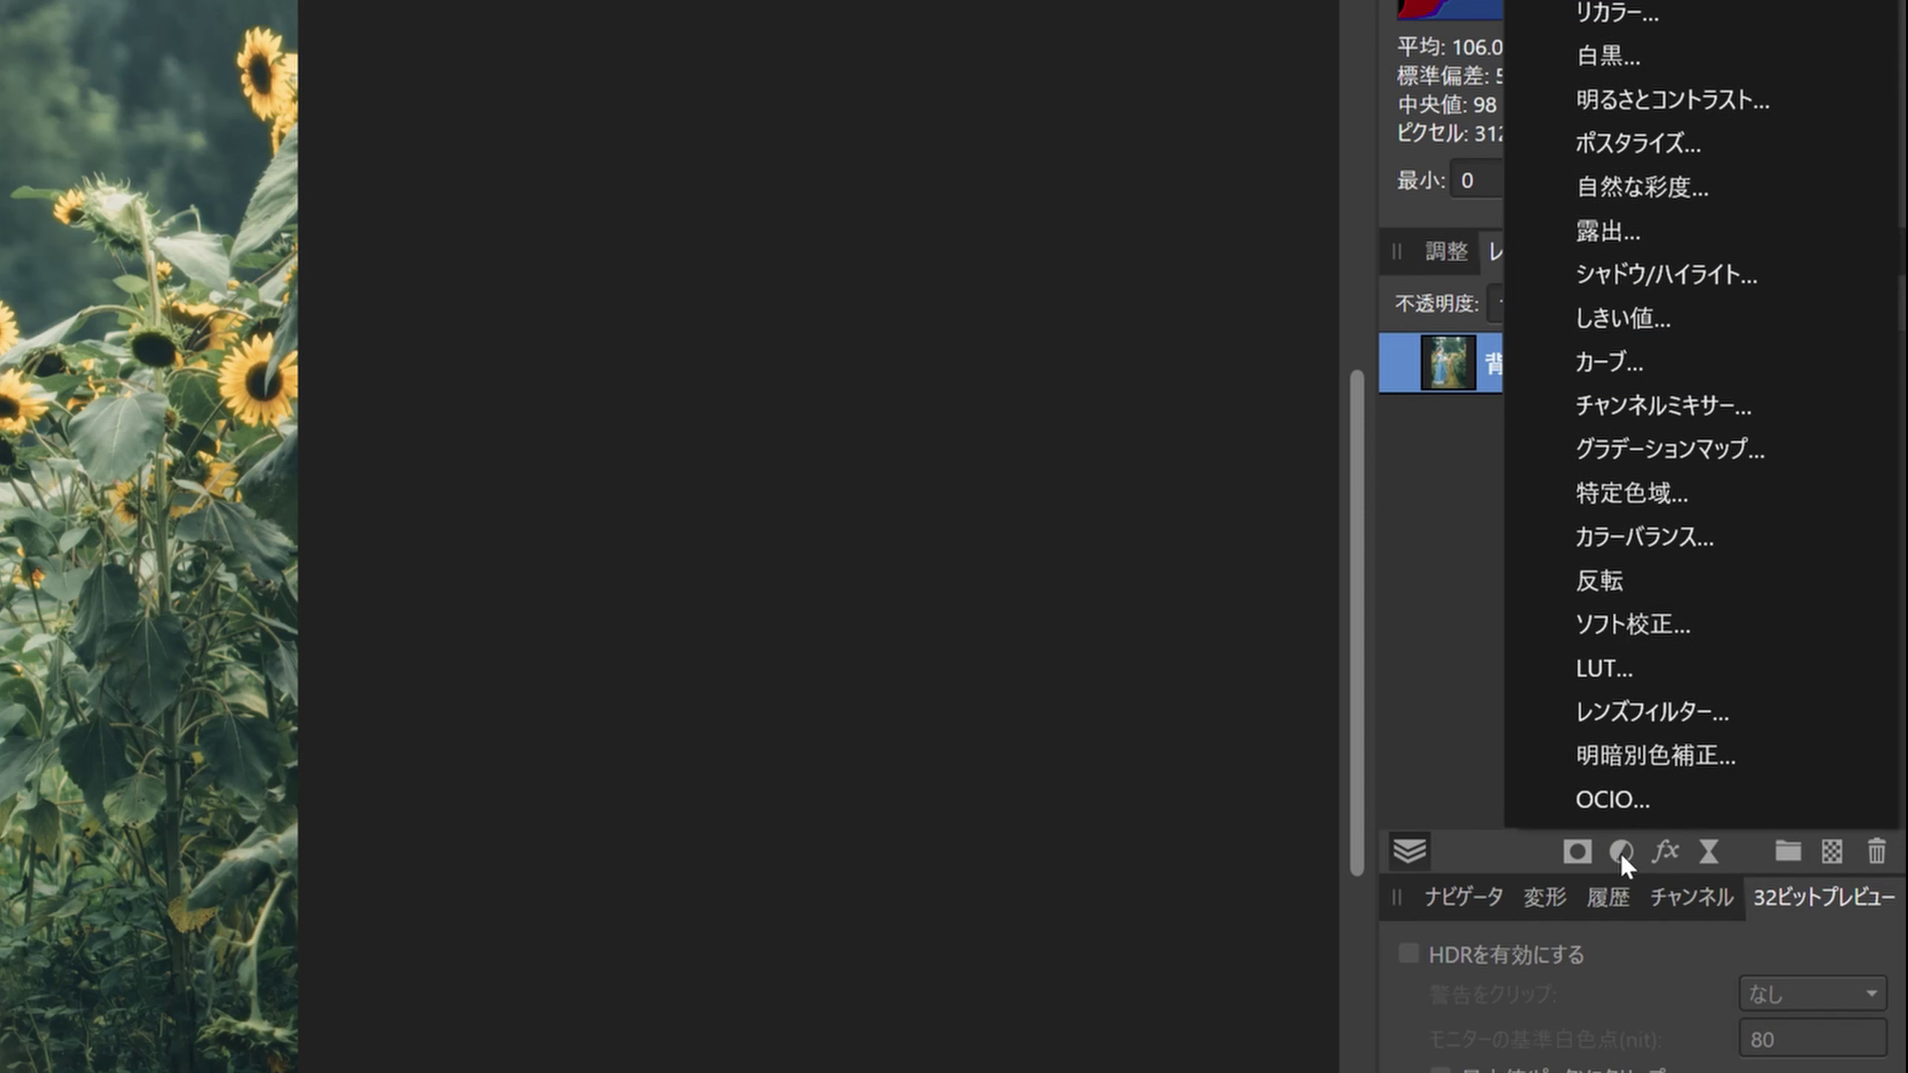
click(1762, 188)
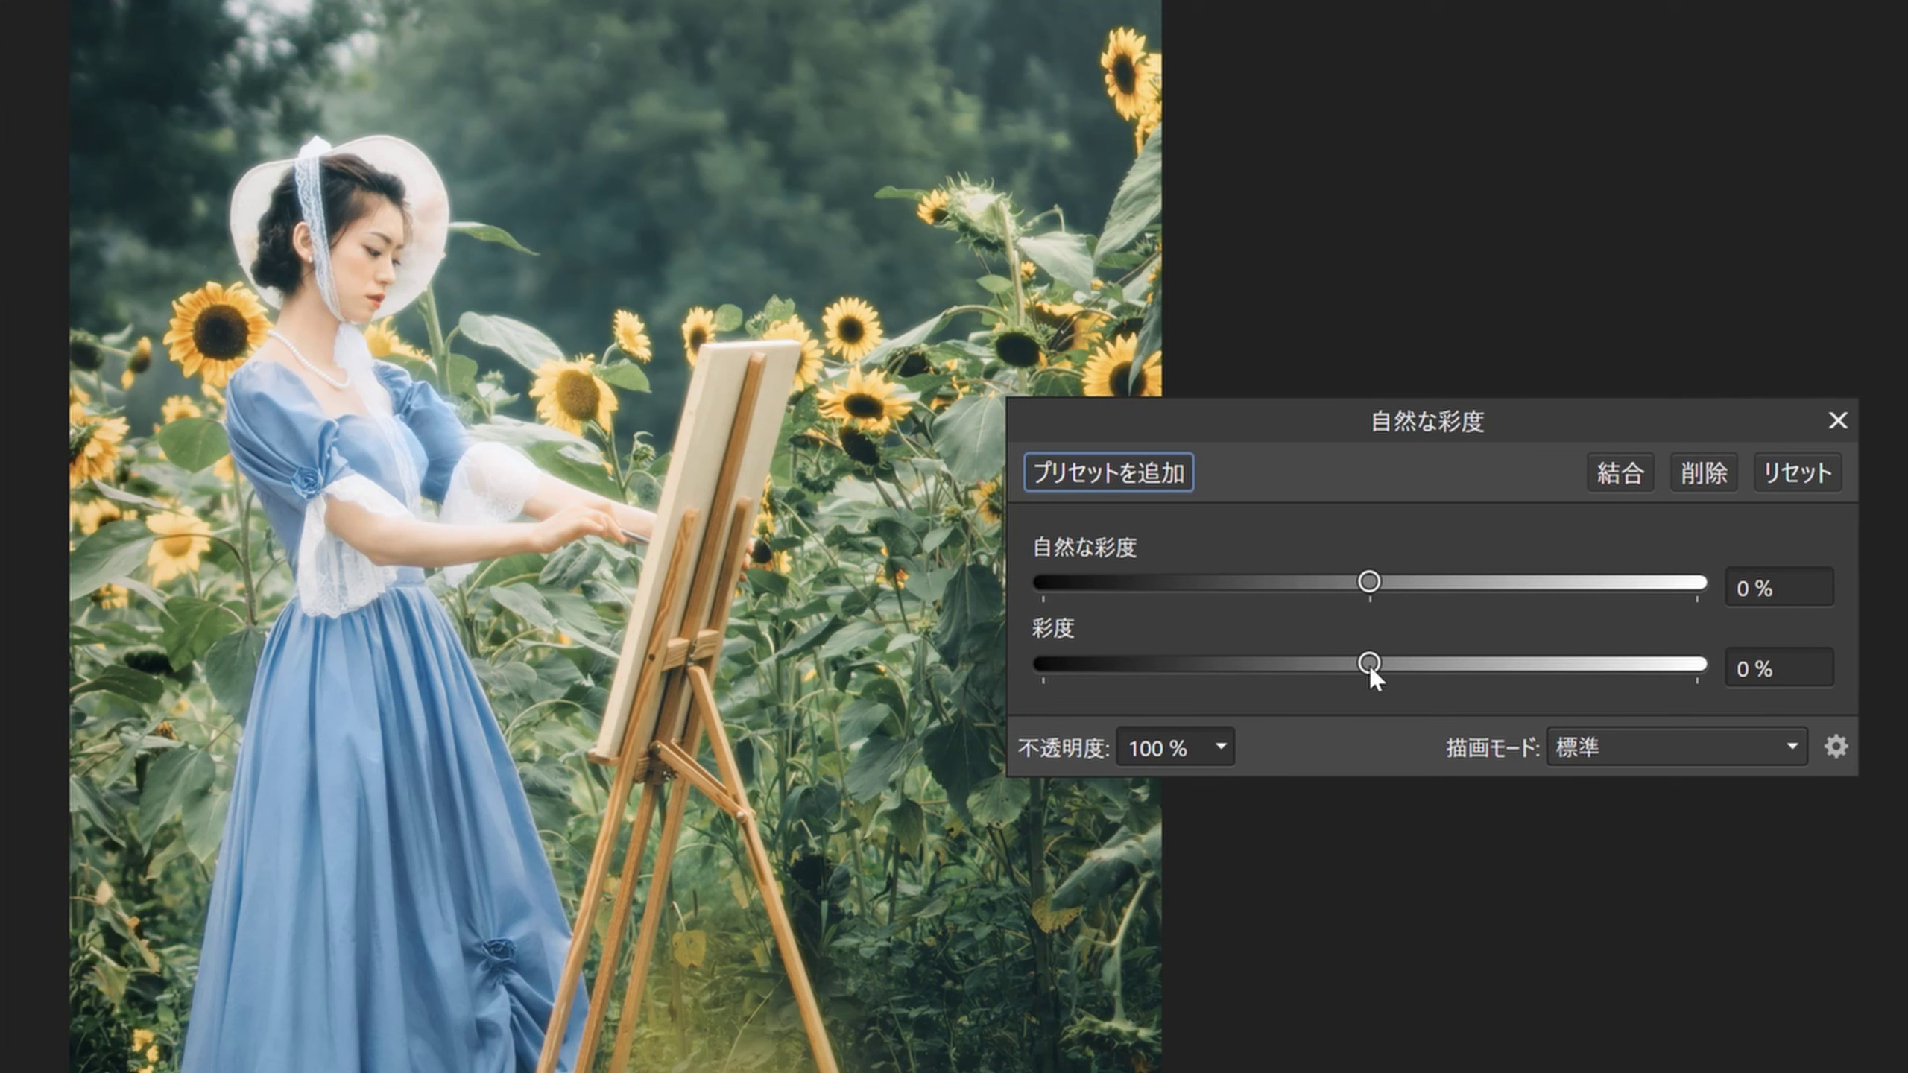
drag(1368, 663, 1416, 663)
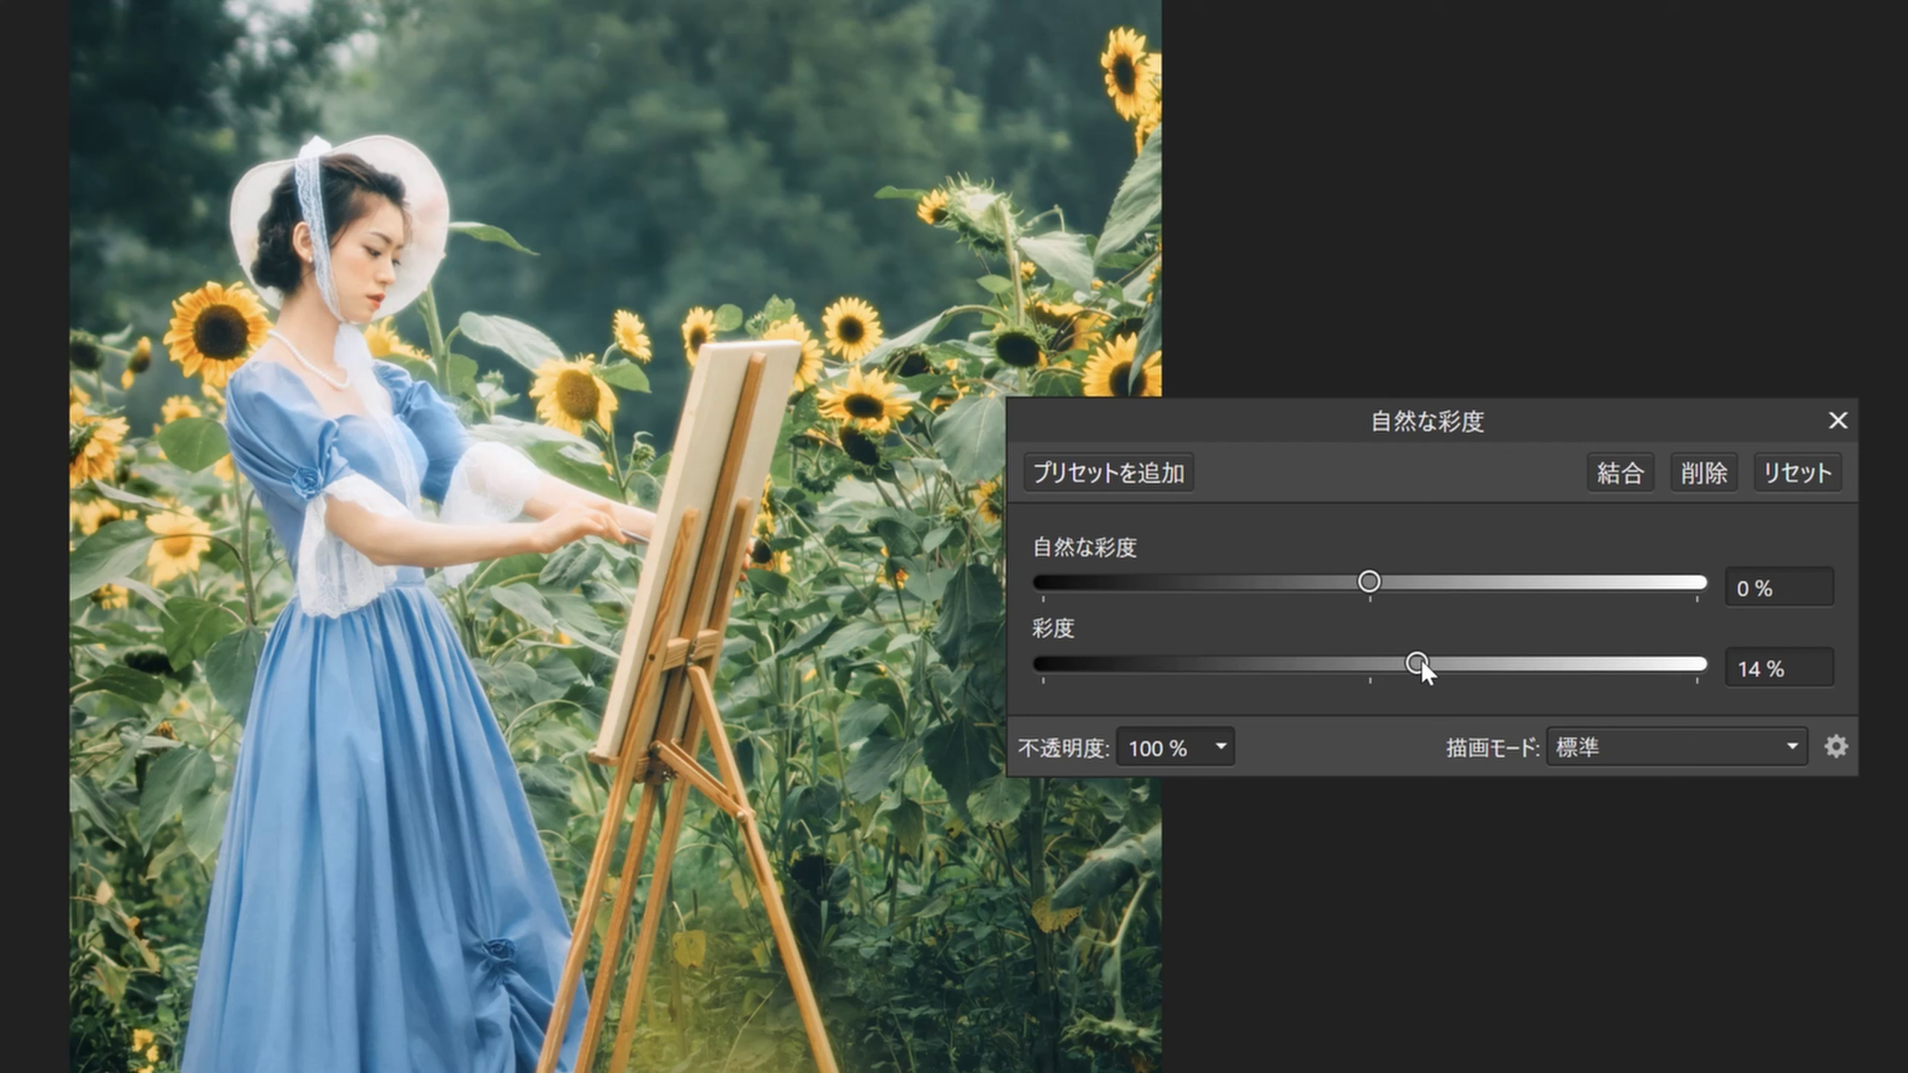
double_click(1420, 661)
click(1422, 661)
drag(1375, 583, 1586, 595)
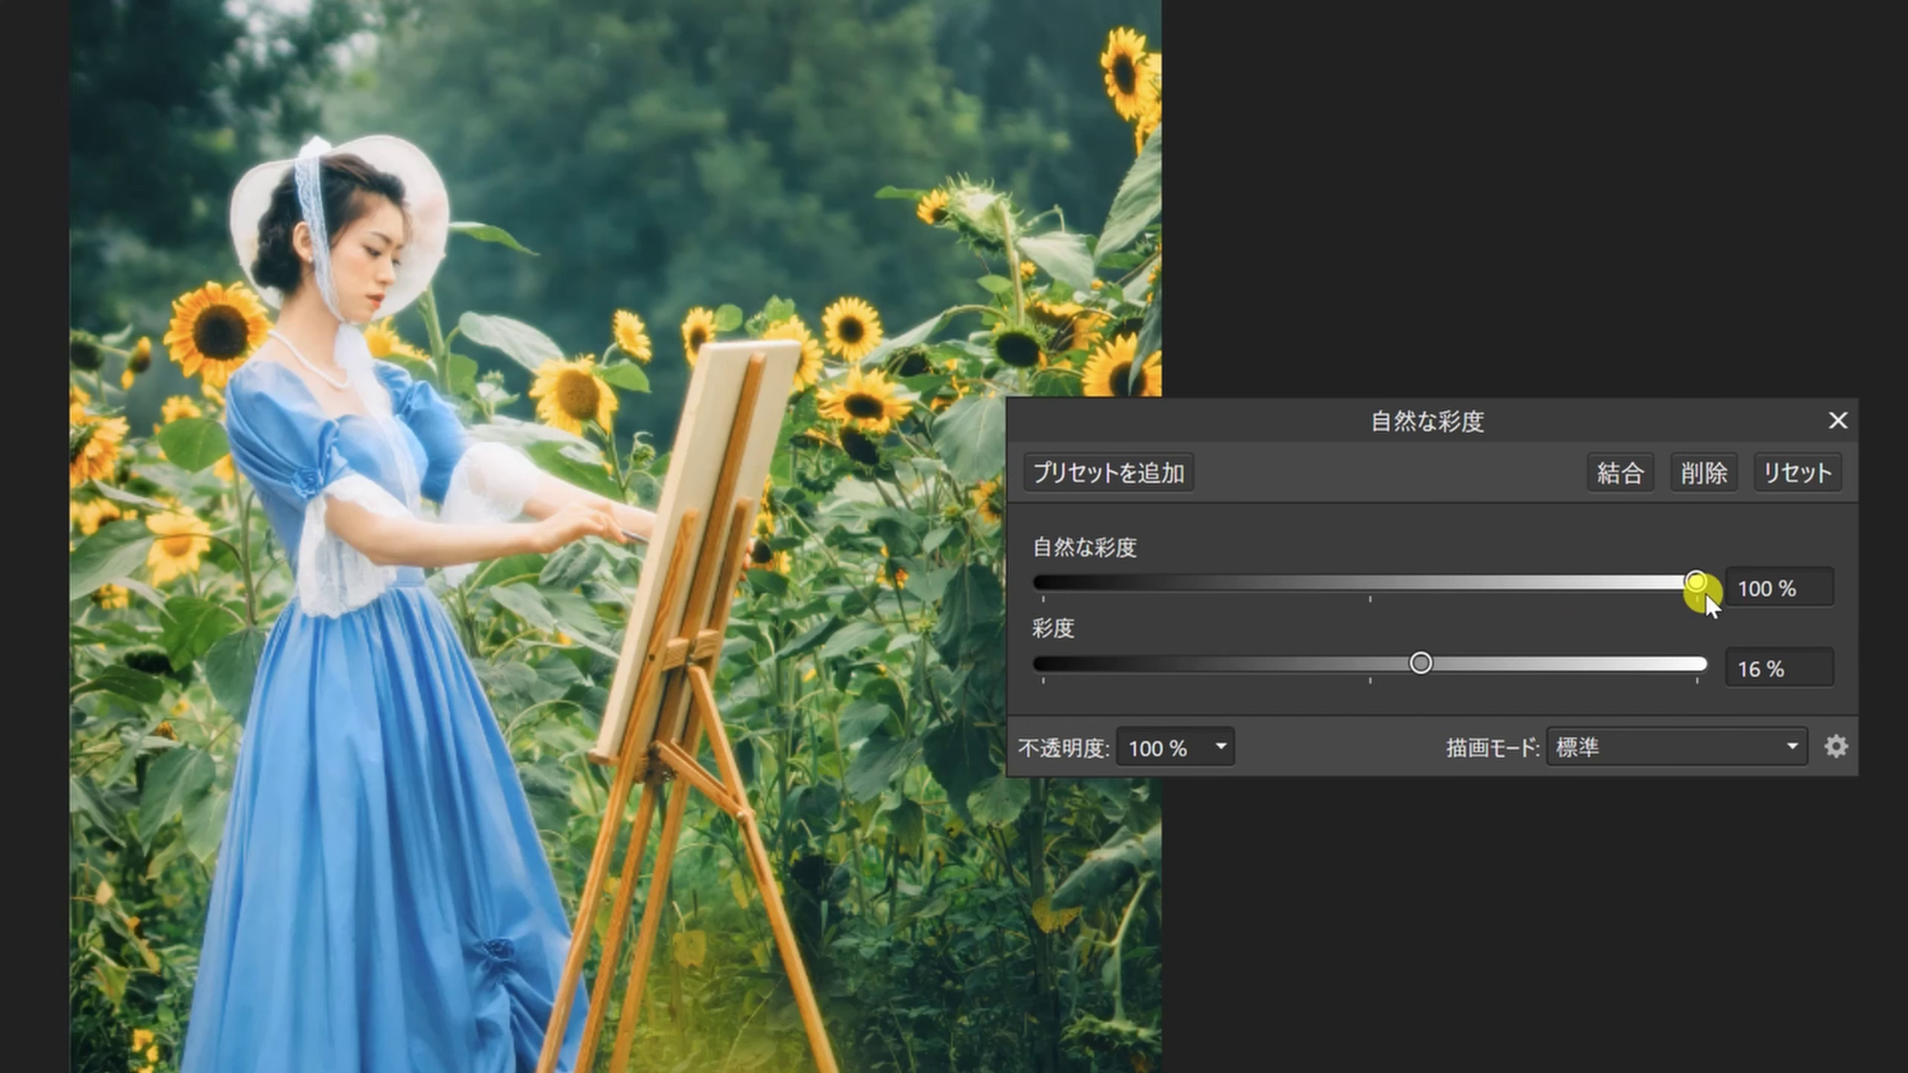
drag(1705, 594, 1705, 594)
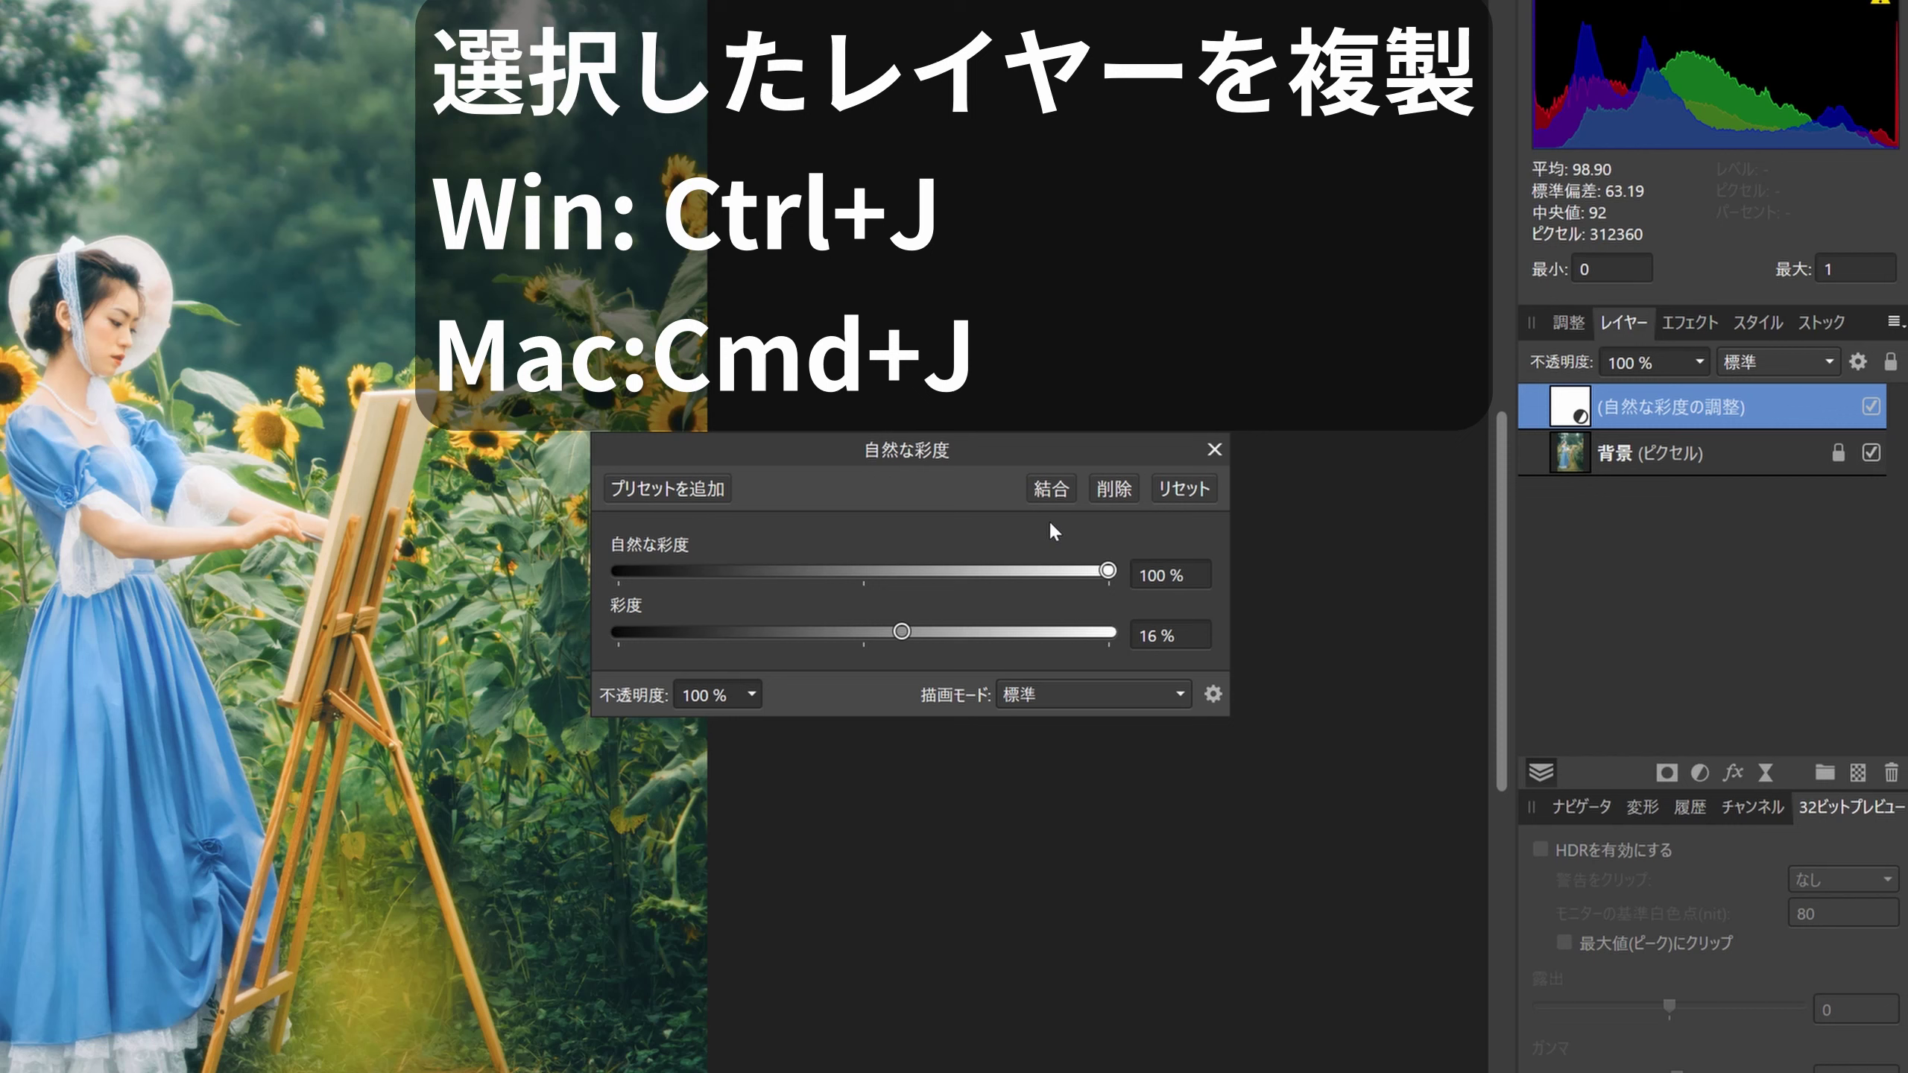
Duplicate the portrait's Vibrance layer with Ctrl+J and set the copy to 57% vibrance, 0% saturation.
key(ctrl+j)
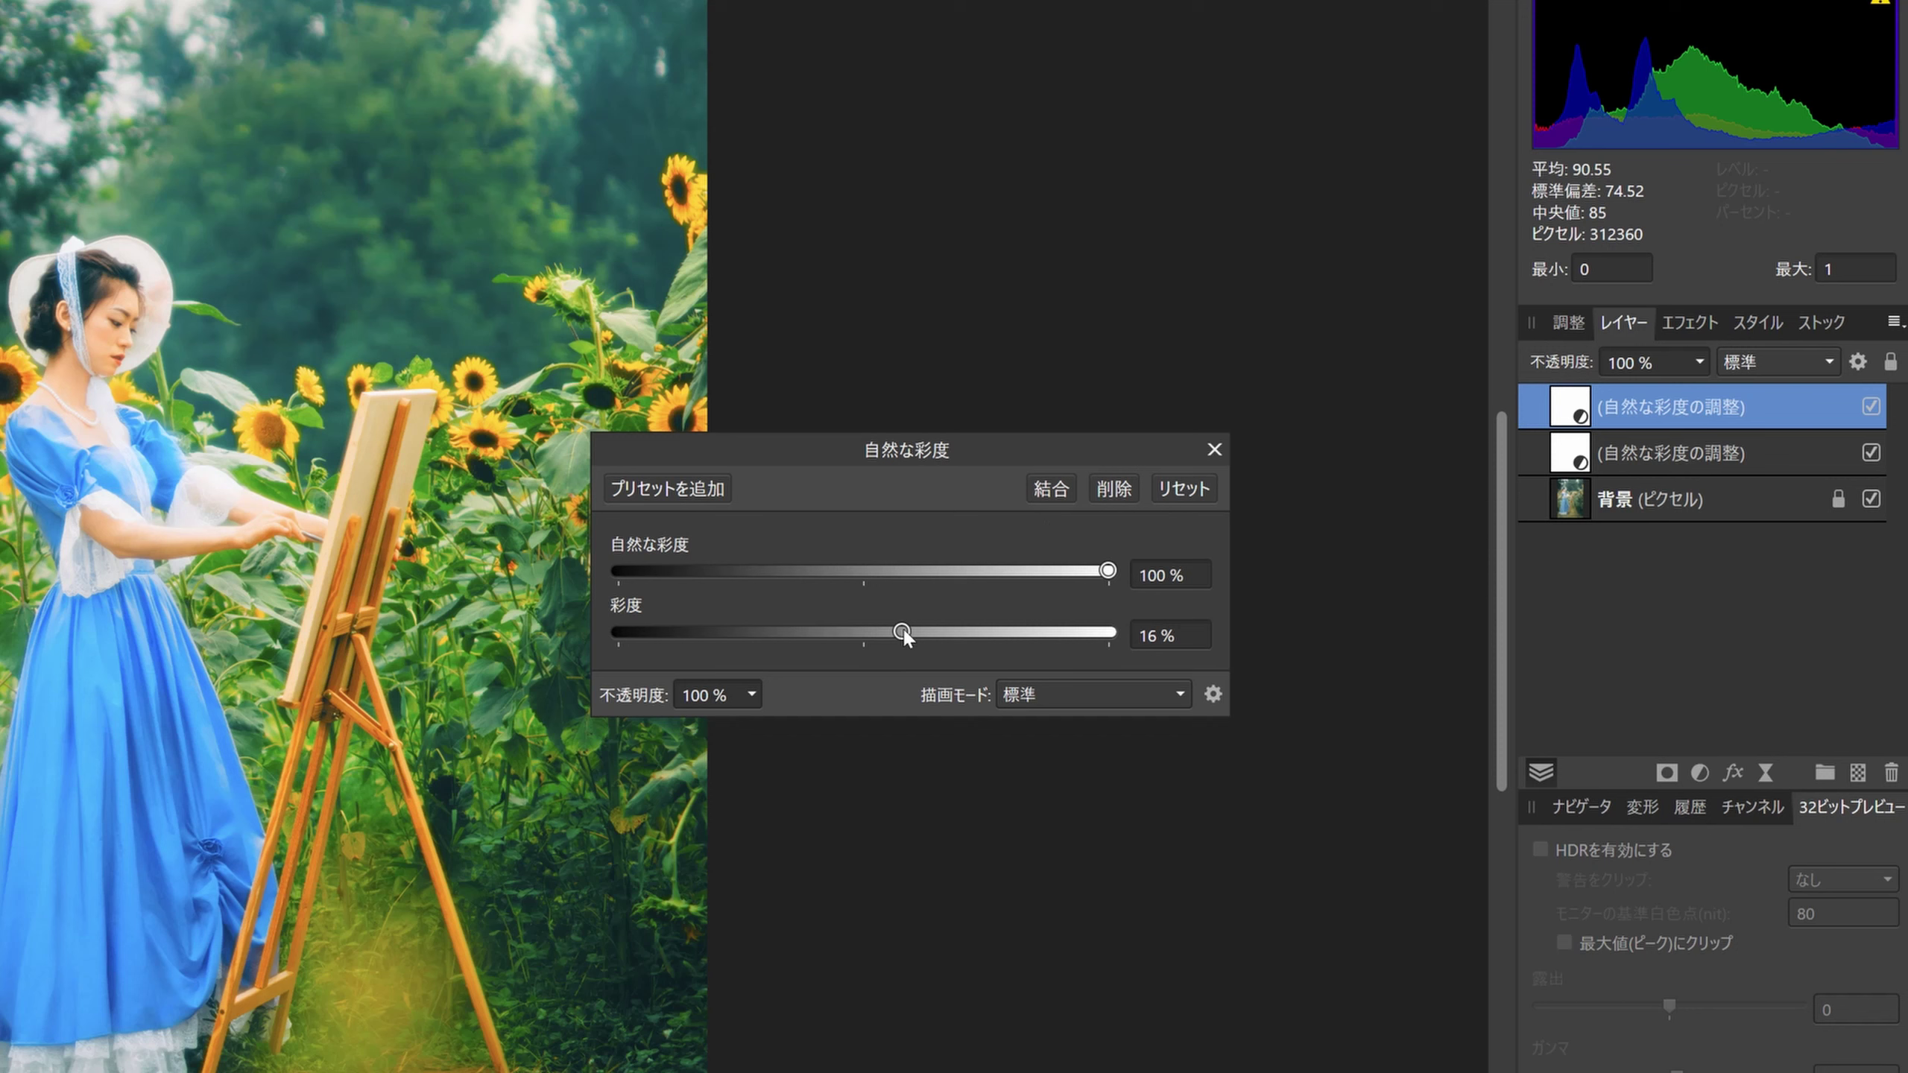
drag(904, 635, 868, 642)
drag(1108, 570, 1003, 578)
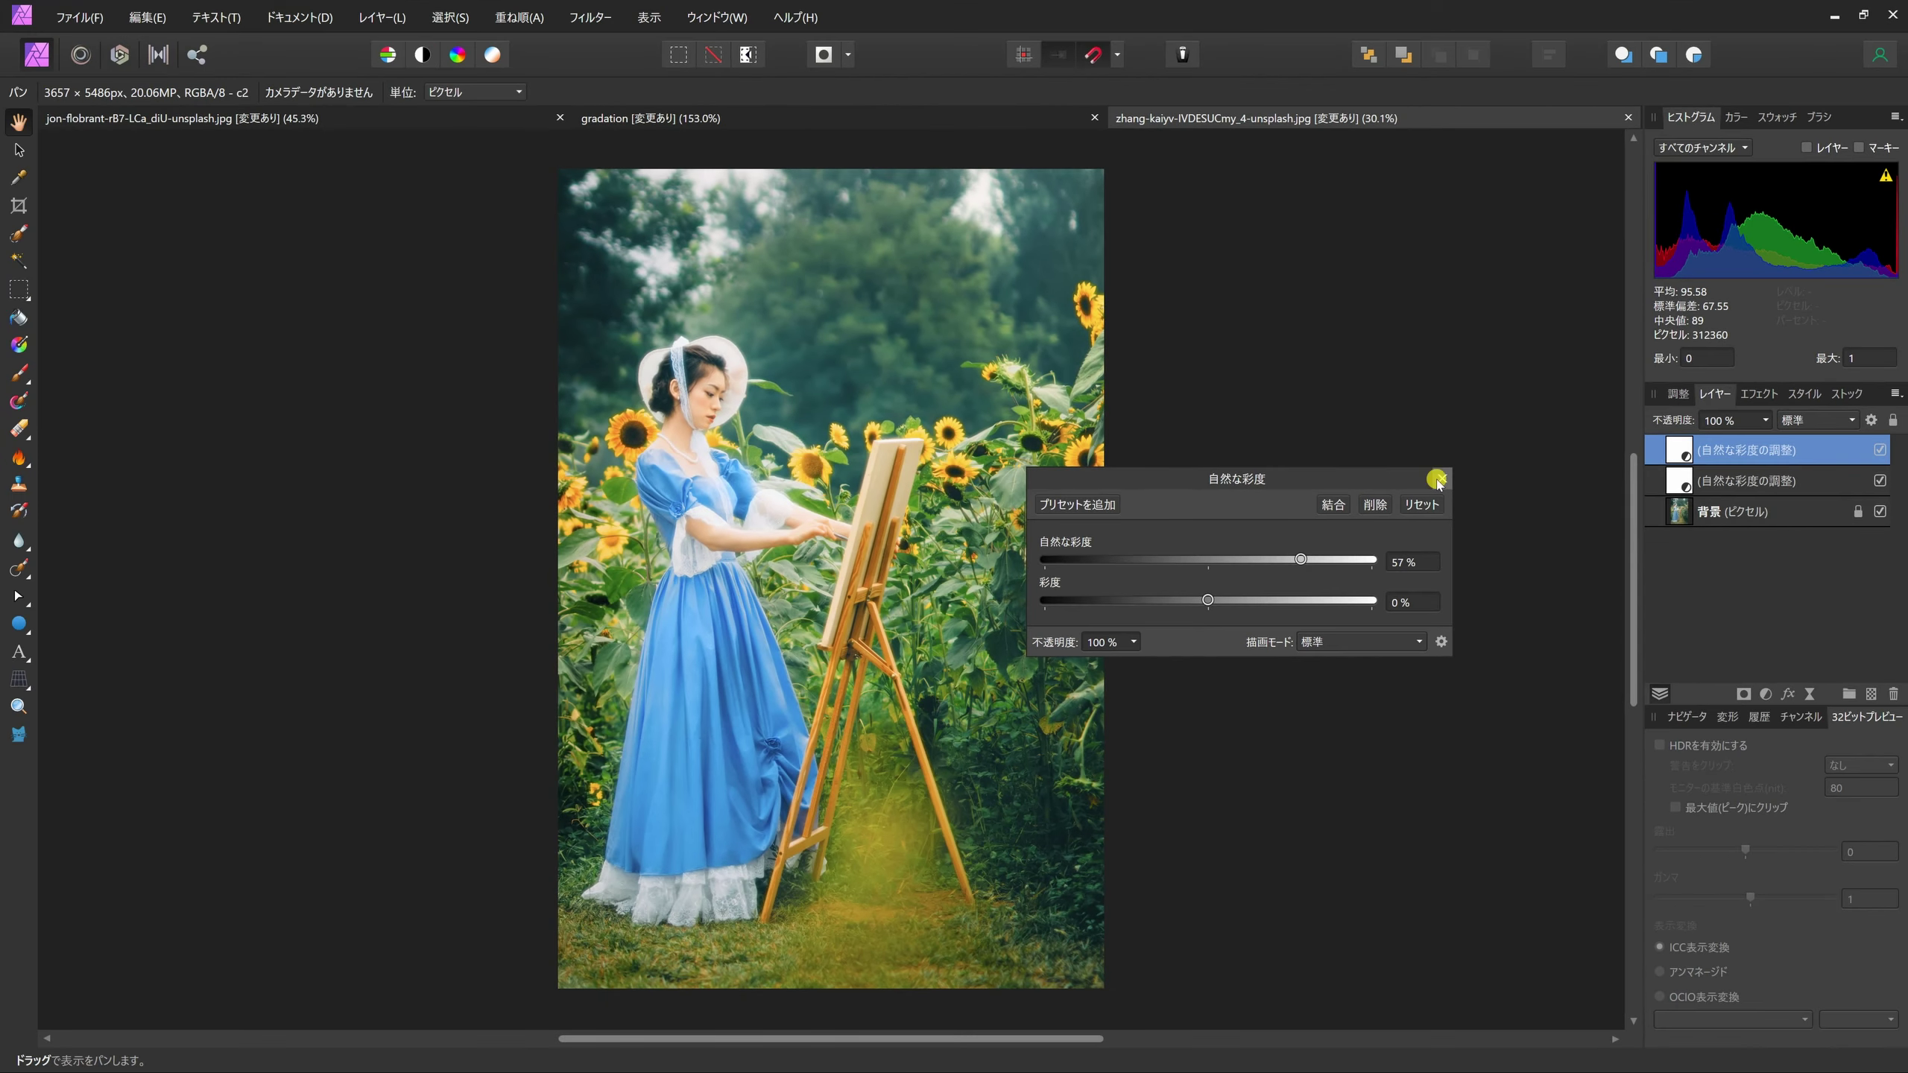
click(1437, 482)
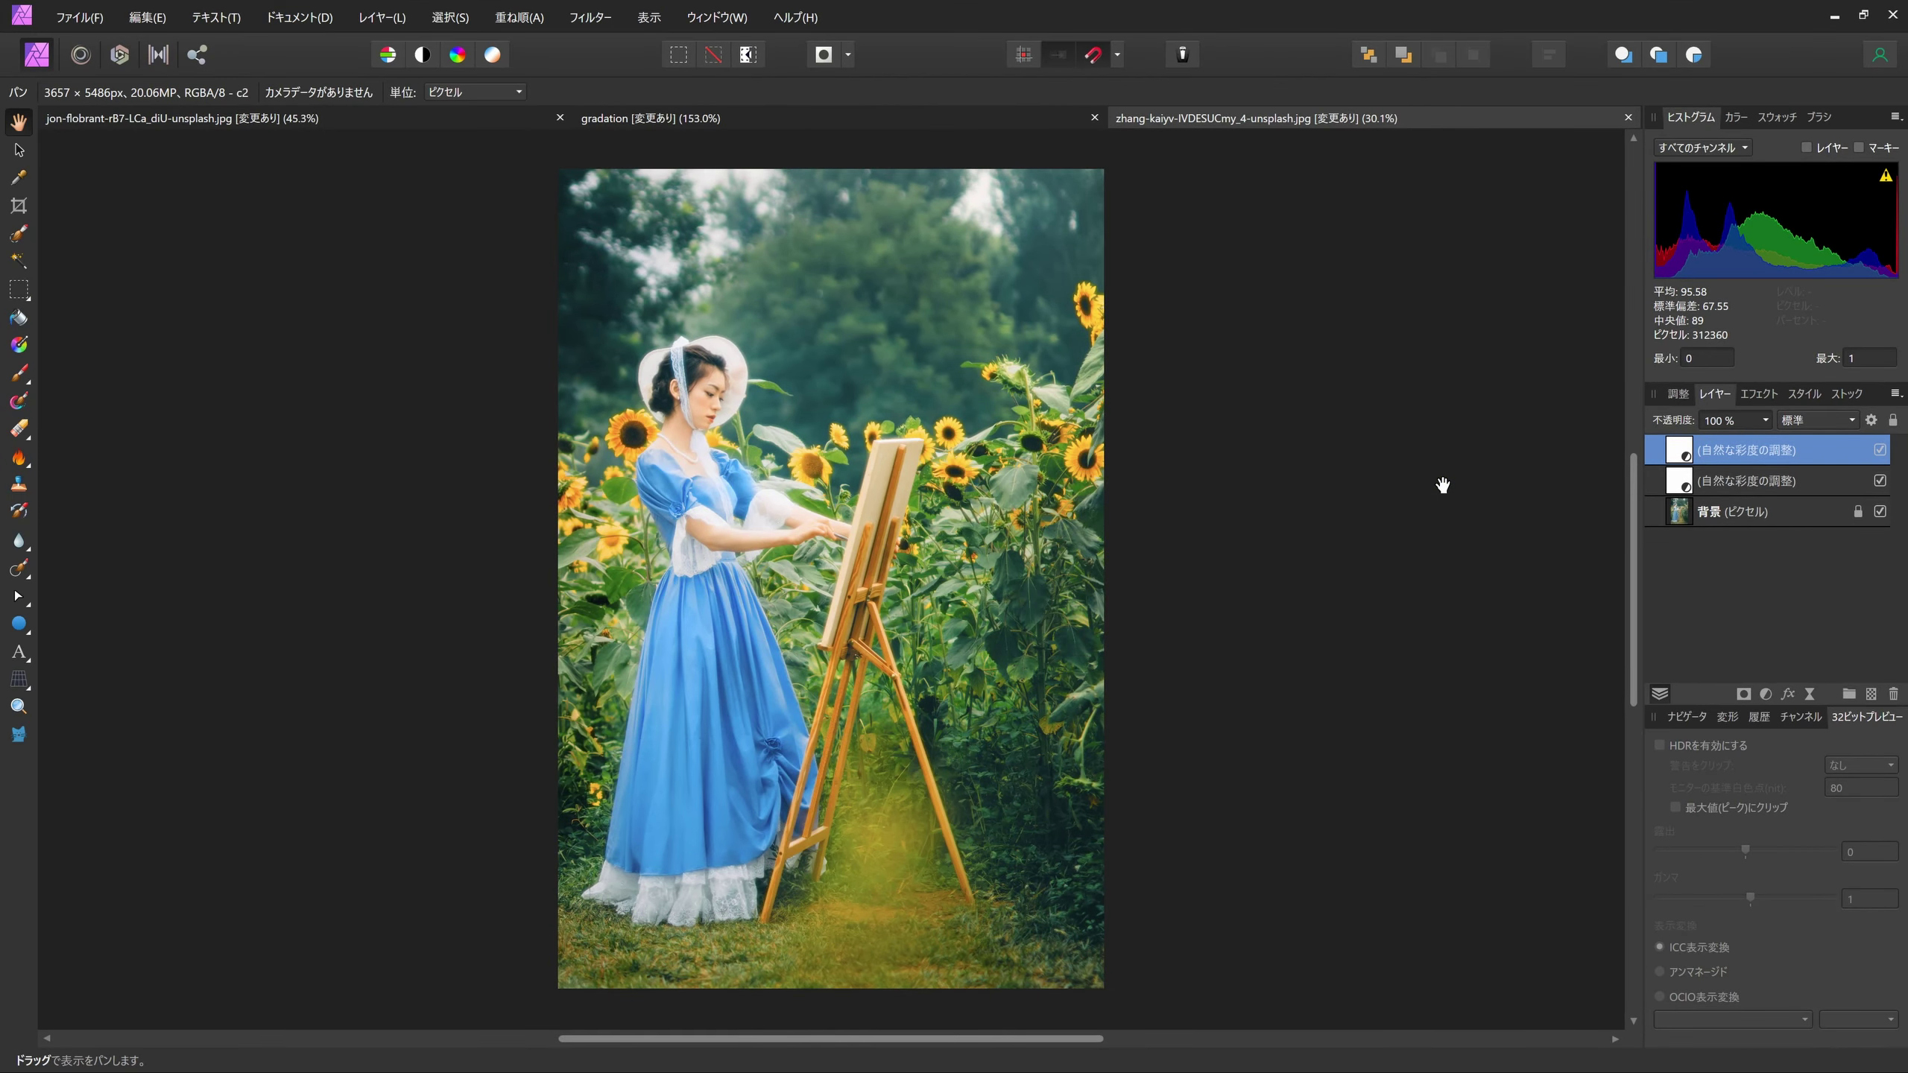